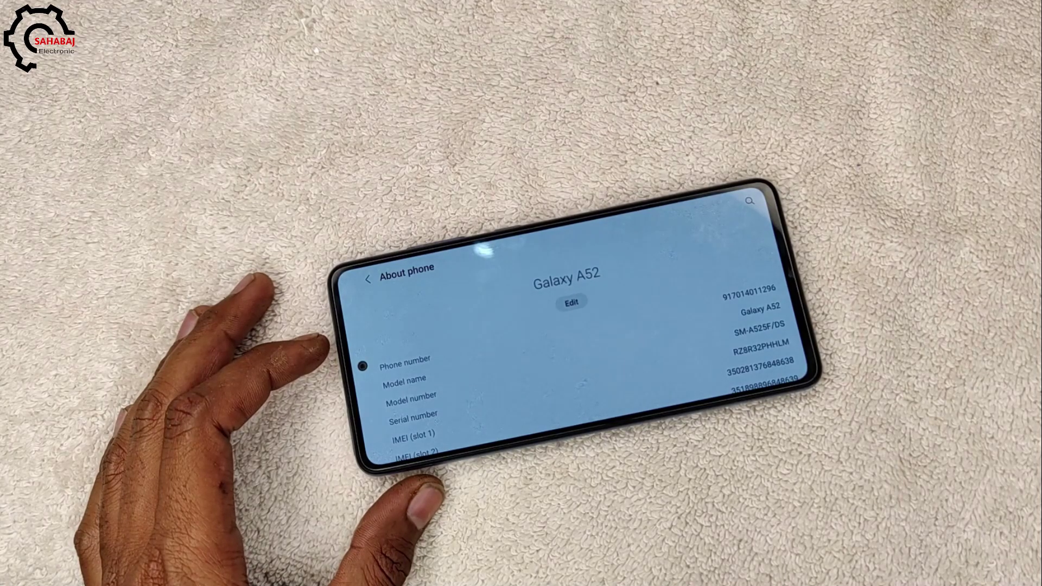
{"action": "scroll", "coordinate": [380, 369], "scroll_direction": "down", "scroll_amount": 3}
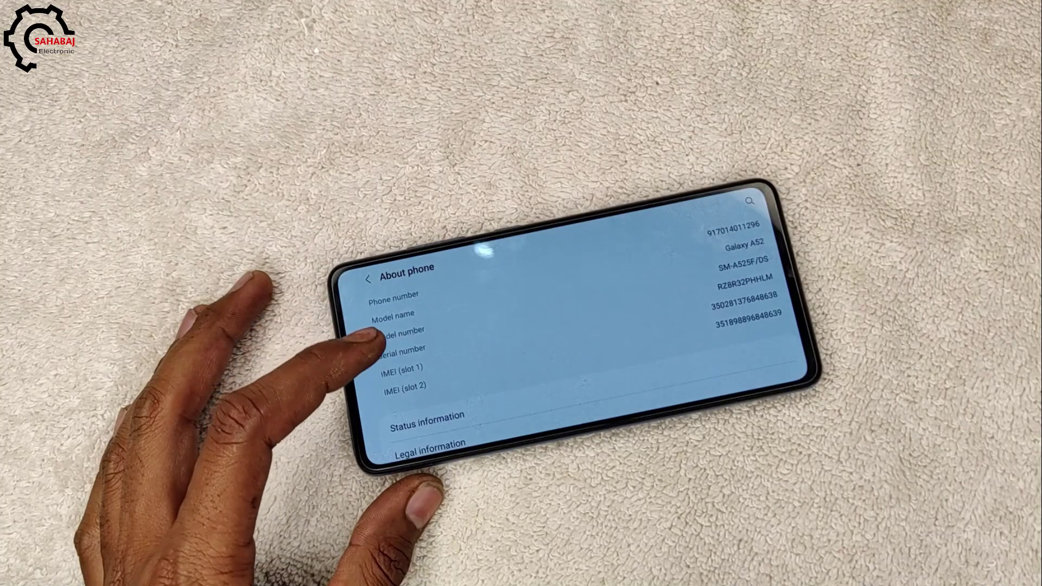
{"action": "scroll", "coordinate": [377, 335], "scroll_direction": "down", "scroll_amount": 3}
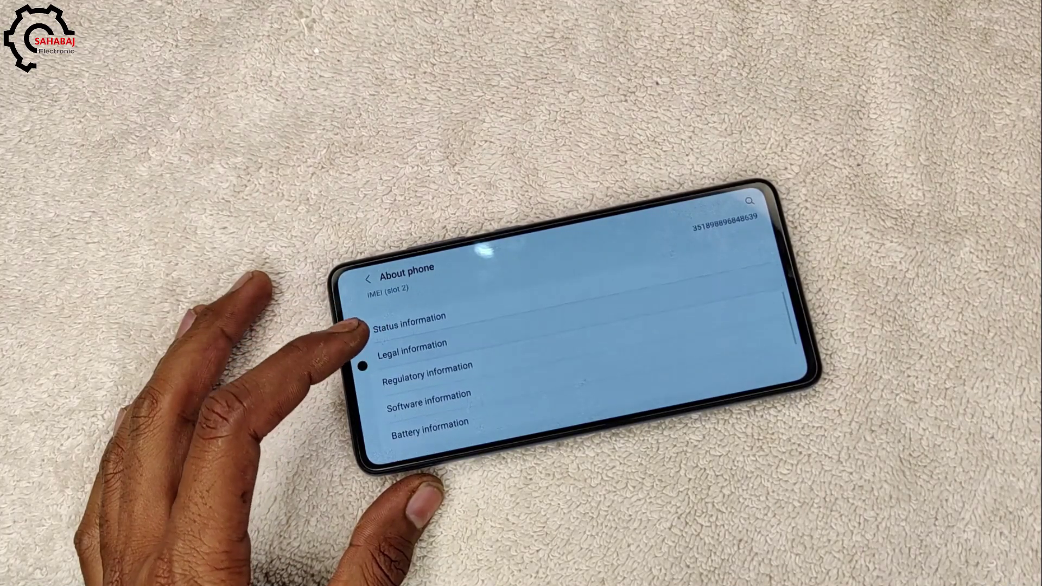
{"action": "left_click", "coordinate": [404, 402]}
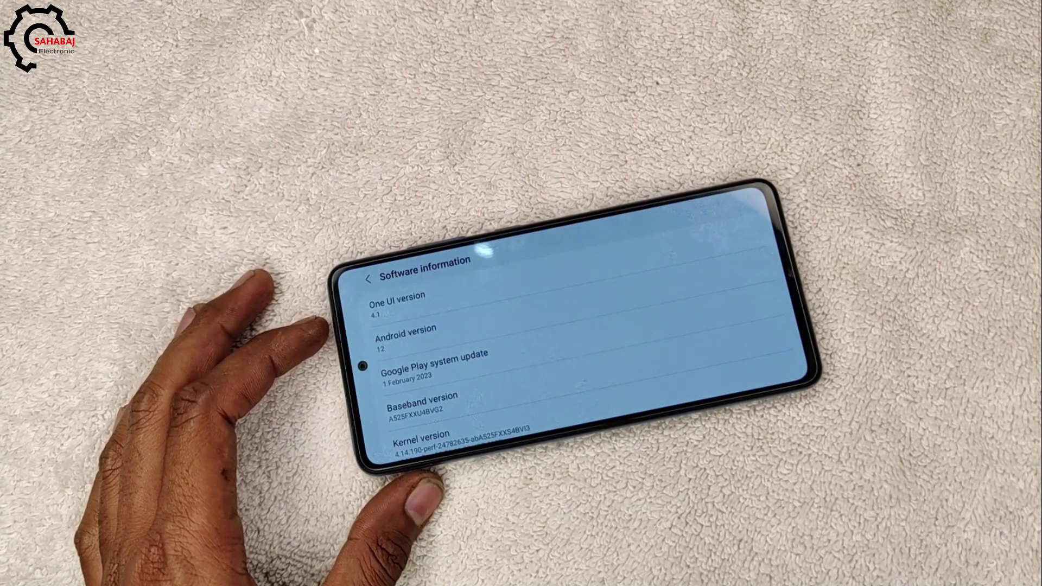
{"action": "left_click", "coordinate": [374, 370]}
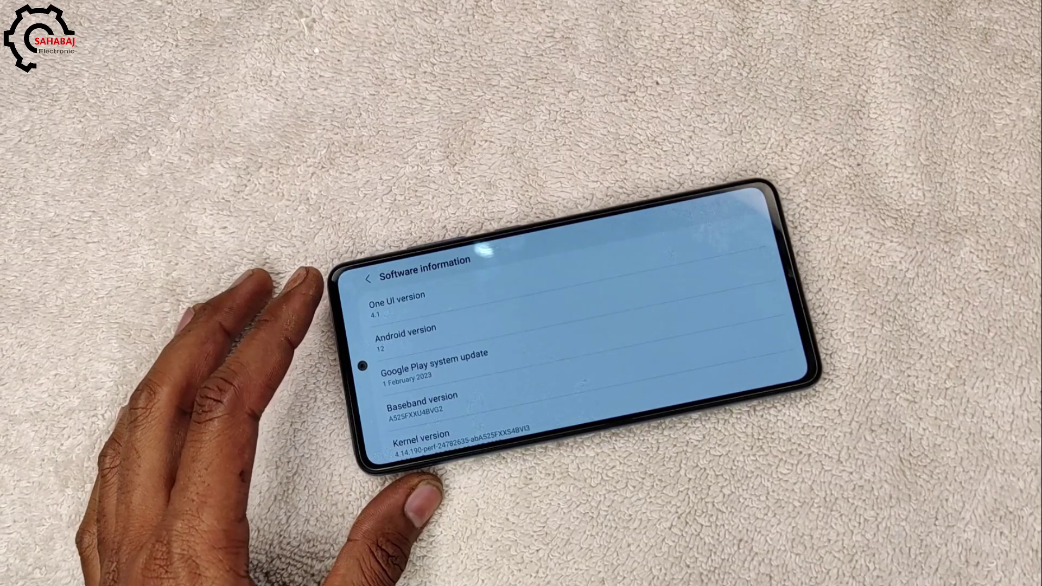
{"action": "left_click", "coordinate": [367, 278]}
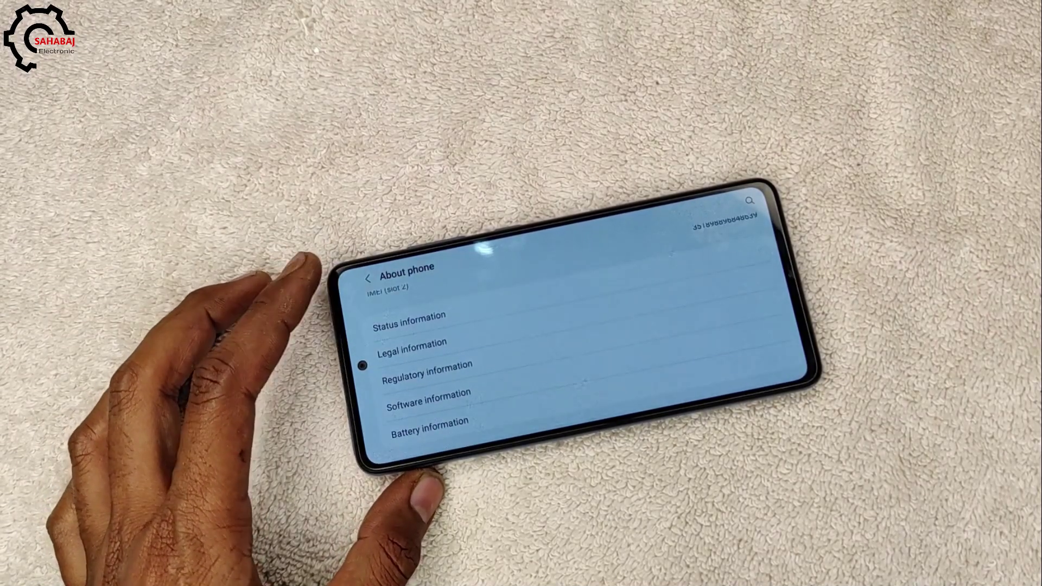
{"action": "left_click", "coordinate": [363, 277]}
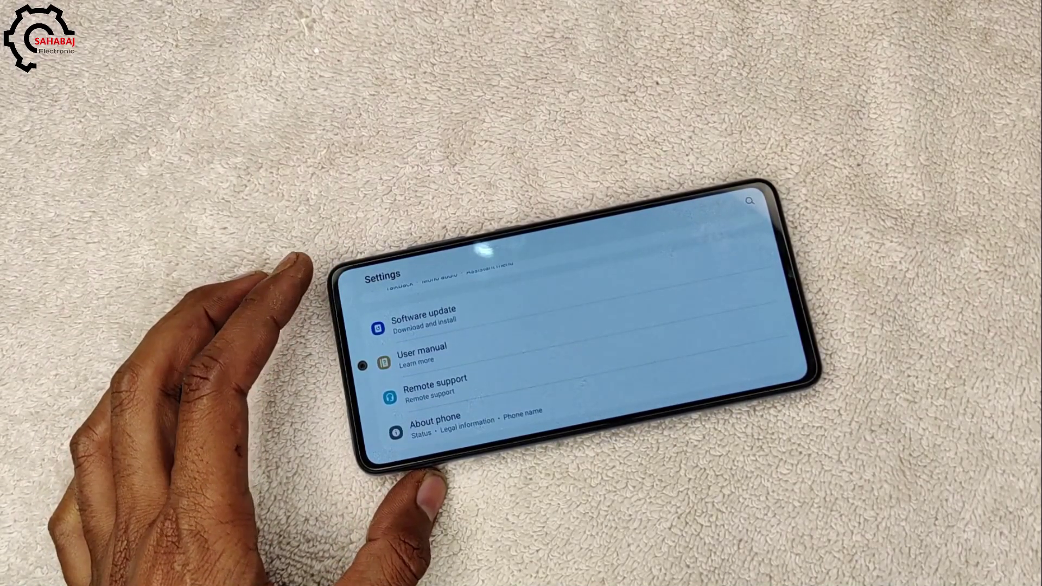
{"action": "scroll", "coordinate": [412, 352], "scroll_direction": "up", "scroll_amount": 5}
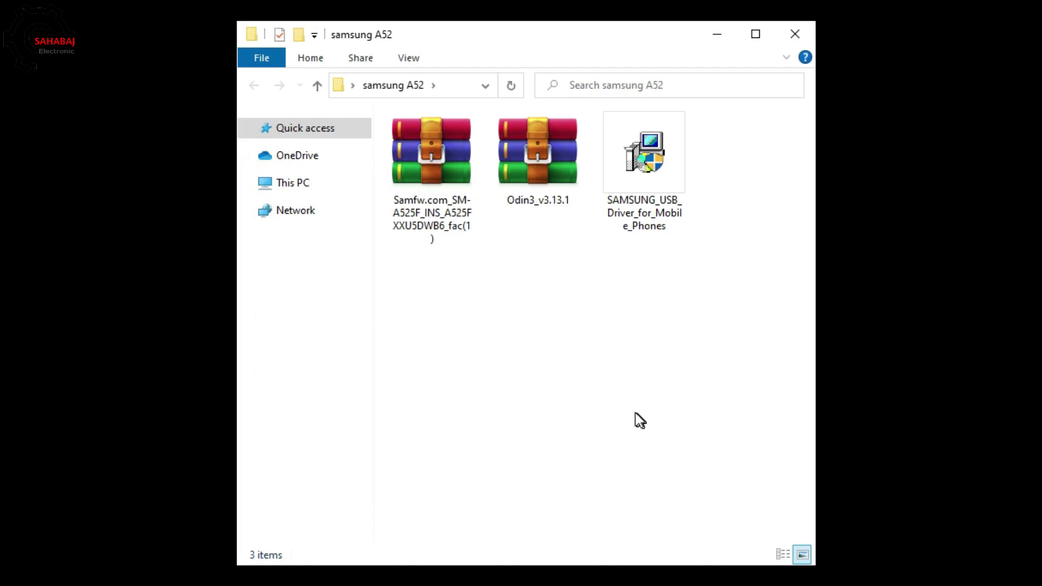
Step: Examine the Samfw firmware archive, the Odin3_v3.13.1 archive and the Samsung USB driver installer in the samsung A52 folder
{"action": "left_click", "coordinate": [424, 225]}
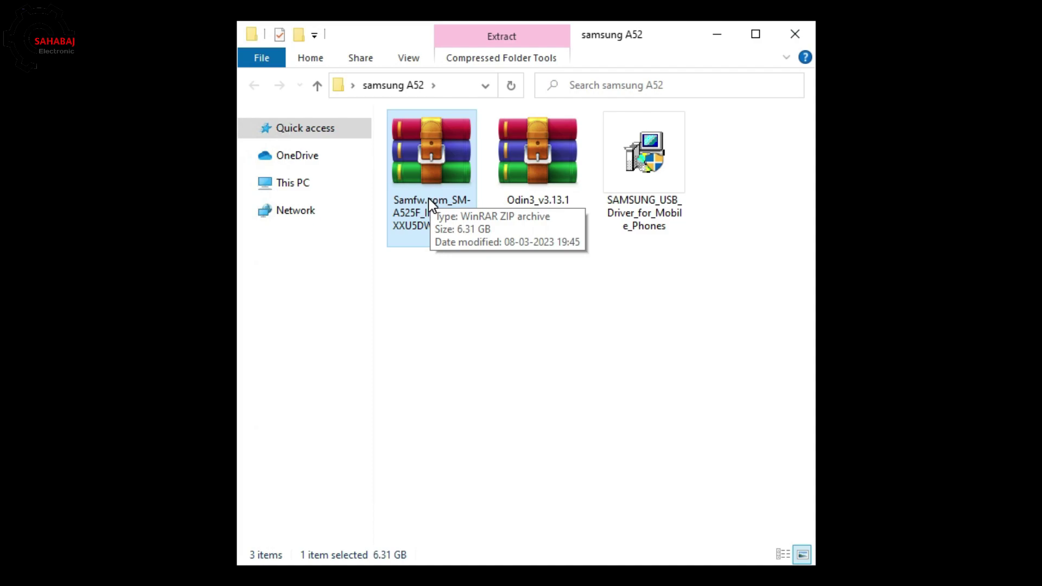
{"action": "left_click", "coordinate": [514, 188]}
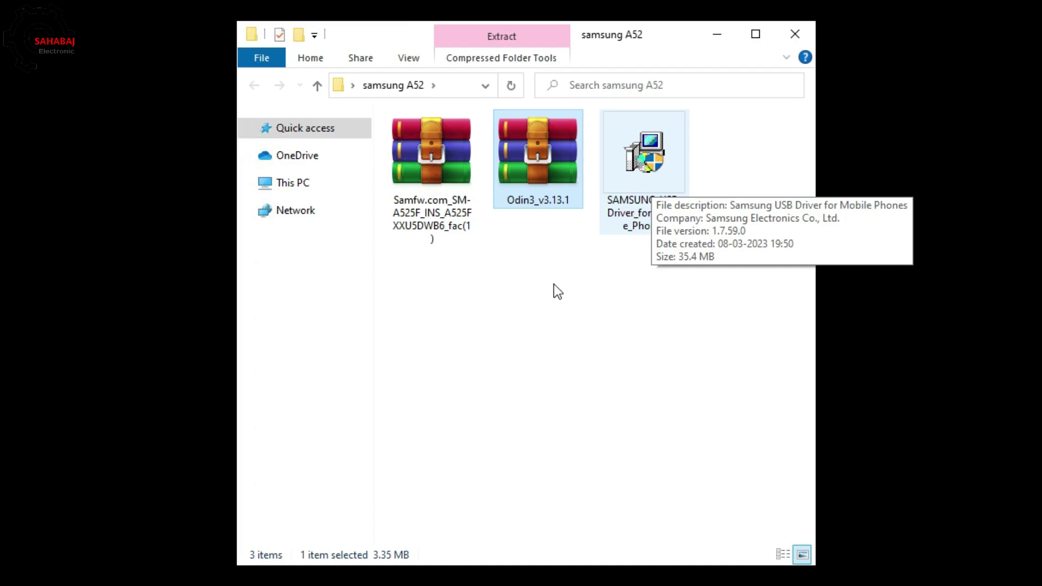
{"action": "left_click_drag", "start_coordinate": [402, 260], "coordinate": [673, 149]}
{"action": "left_click", "coordinate": [729, 252]}
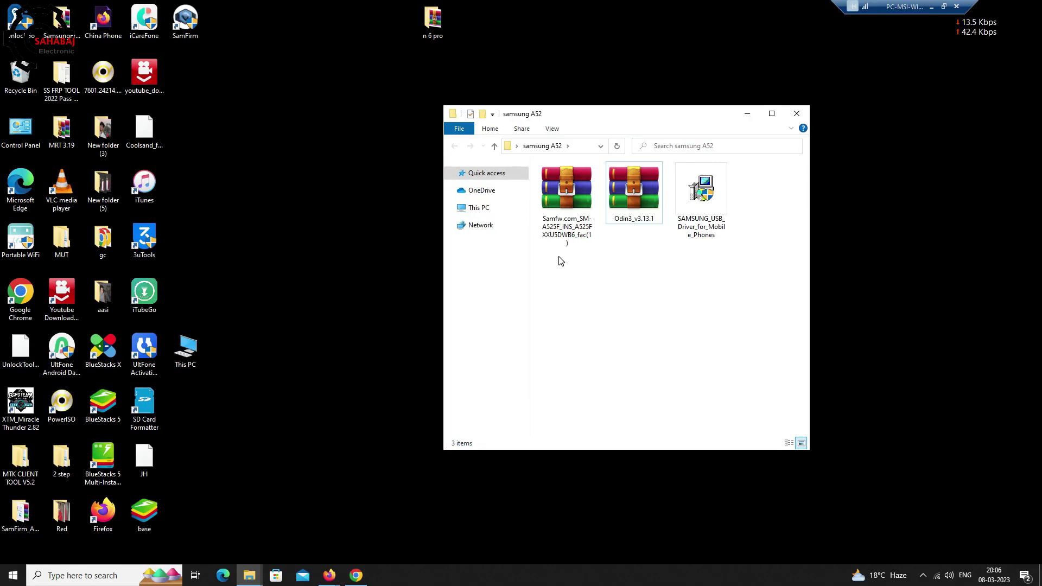
{"action": "left_click_drag", "start_coordinate": [419, 258], "coordinate": [688, 184]}
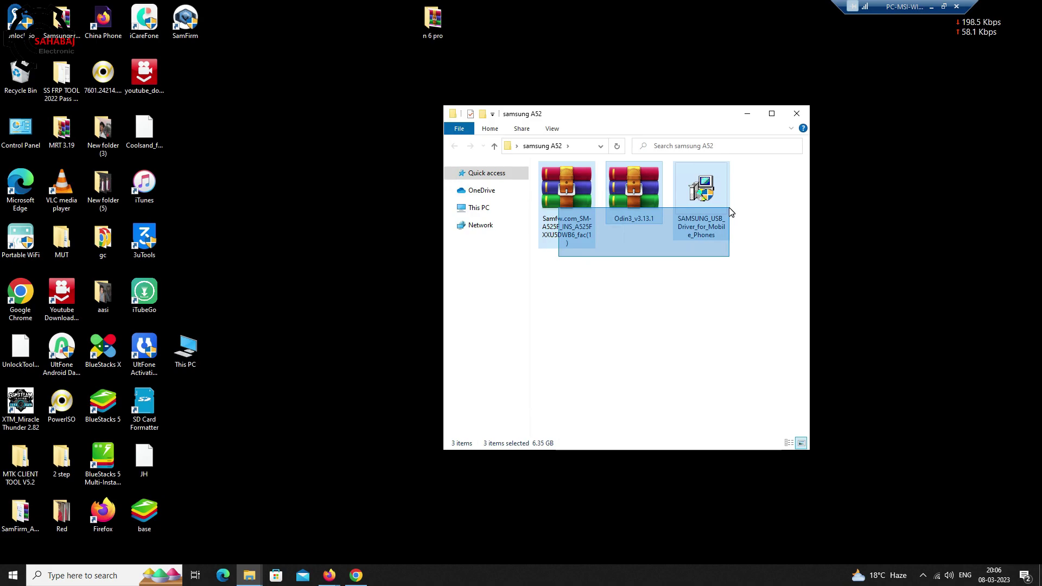
{"action": "left_click_drag", "start_coordinate": [731, 211], "coordinate": [730, 211]}
Step: Switch to Chrome and open SamFw's SM-A525F firmware page from the "download samsung a525f flash file" search results
{"action": "left_click", "coordinate": [356, 576]}
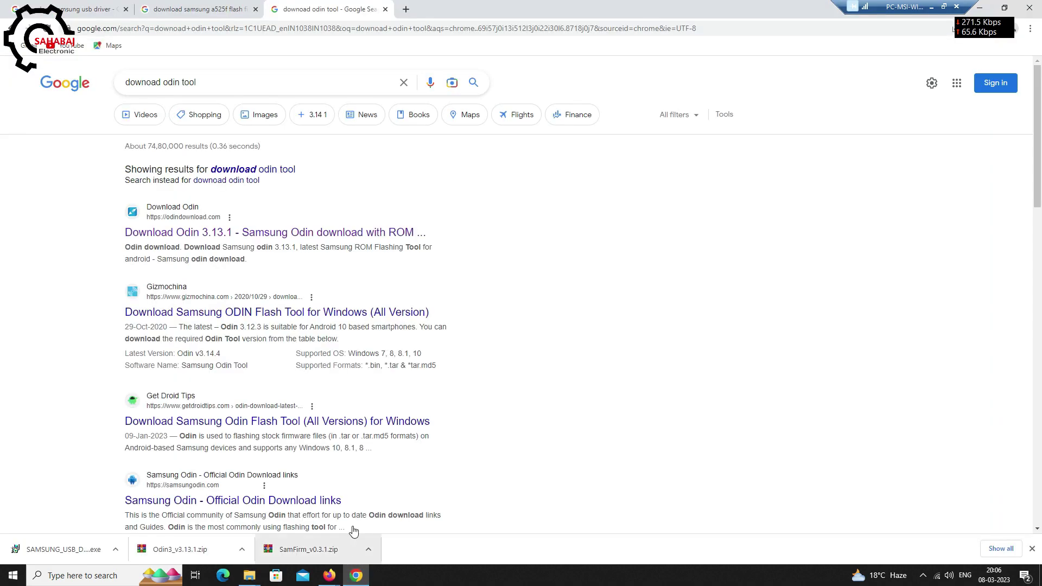
{"action": "left_click", "coordinate": [120, 7]}
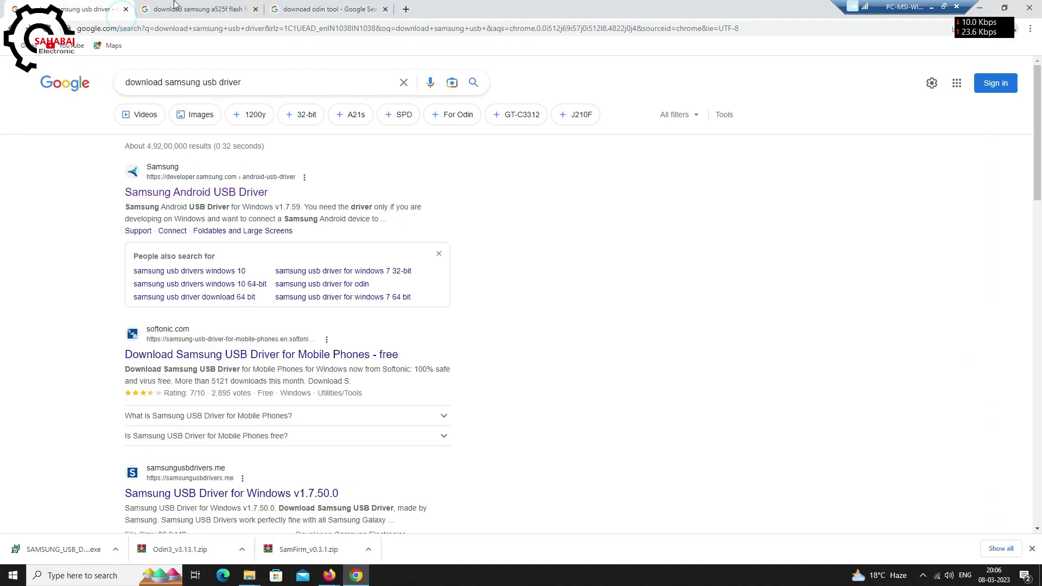
{"action": "left_click", "coordinate": [159, 6]}
{"action": "left_click", "coordinate": [277, 76]}
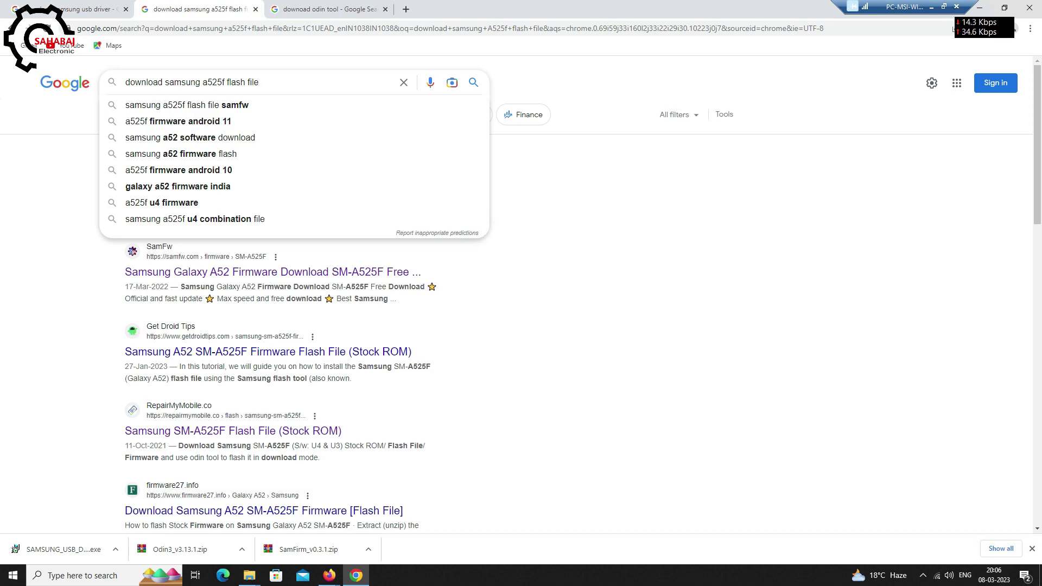
{"action": "left_click", "coordinate": [93, 124]}
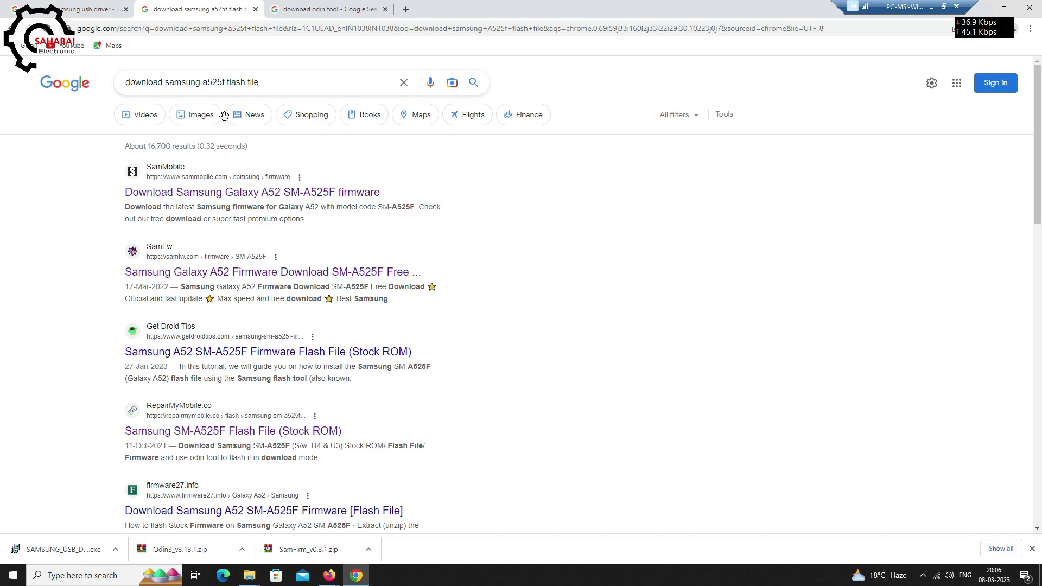
{"action": "left_click_drag", "start_coordinate": [122, 250], "coordinate": [445, 286]}
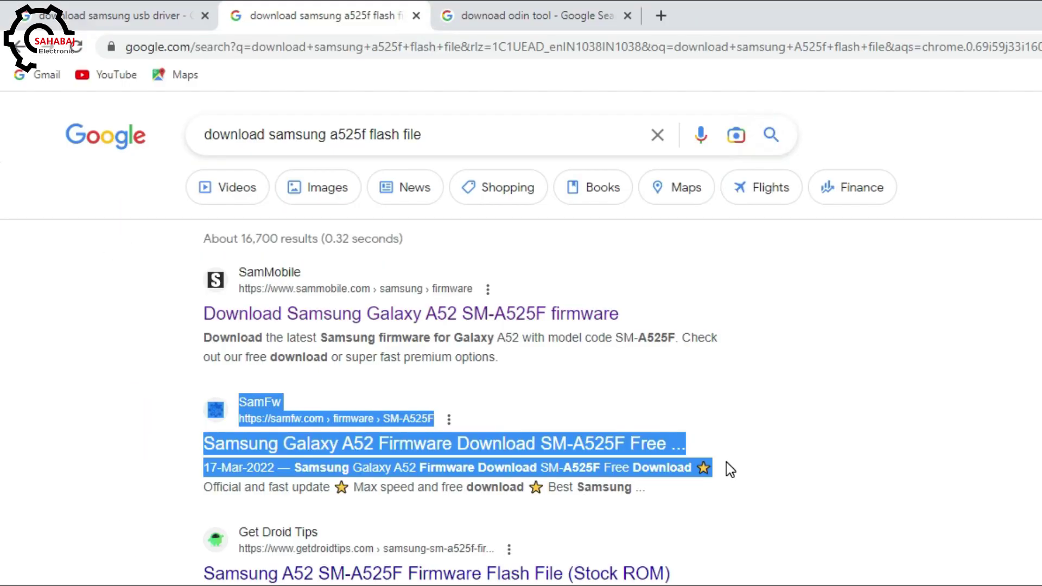
{"action": "left_click", "coordinate": [561, 257]}
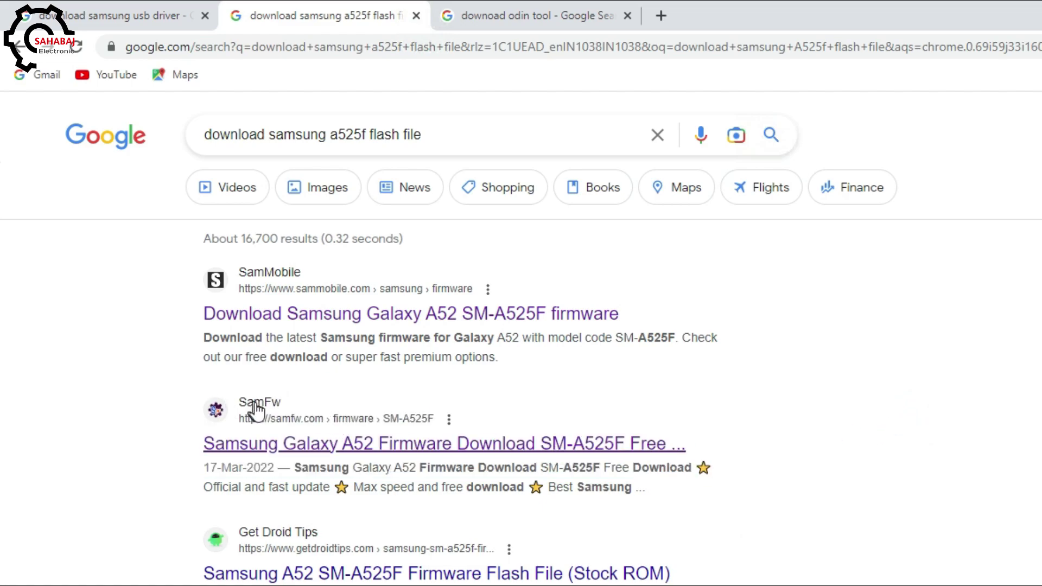
{"action": "left_click", "coordinate": [271, 445]}
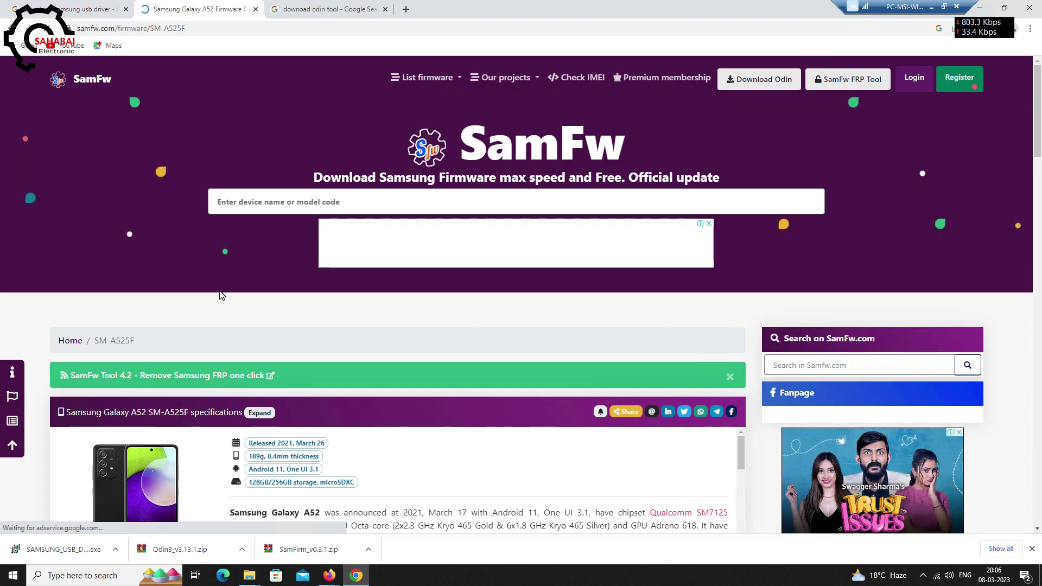
Step: Choose India (INS) as the firmware region for the Galaxy A52 SM-A525F
{"action": "scroll", "coordinate": [222, 296], "scroll_direction": "down", "scroll_amount": 4}
{"action": "scroll", "coordinate": [344, 325], "scroll_direction": "down", "scroll_amount": 5}
{"action": "scroll", "coordinate": [853, 342], "scroll_direction": "down", "scroll_amount": 5}
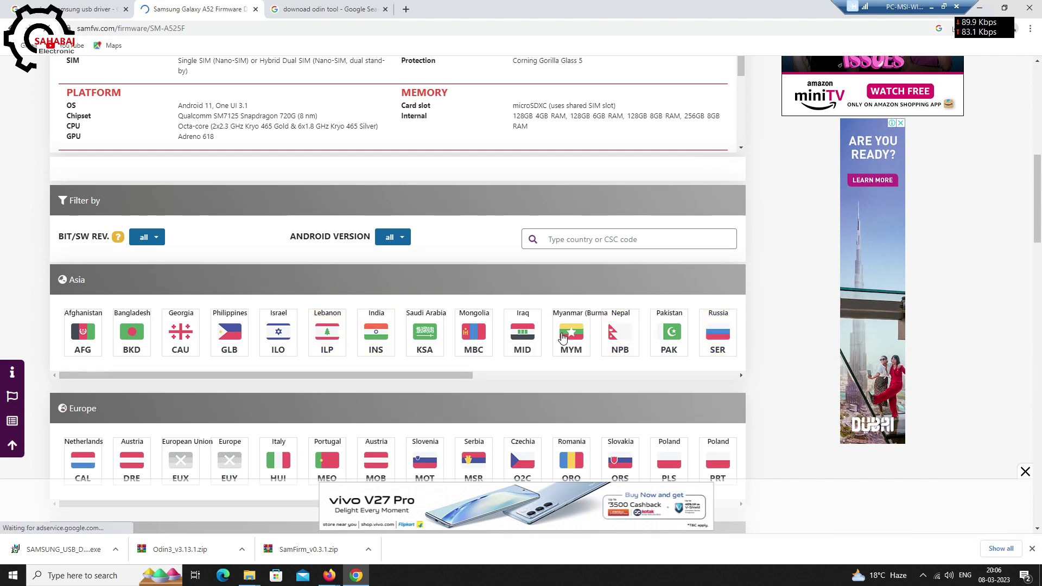
{"action": "left_click", "coordinate": [371, 333]}
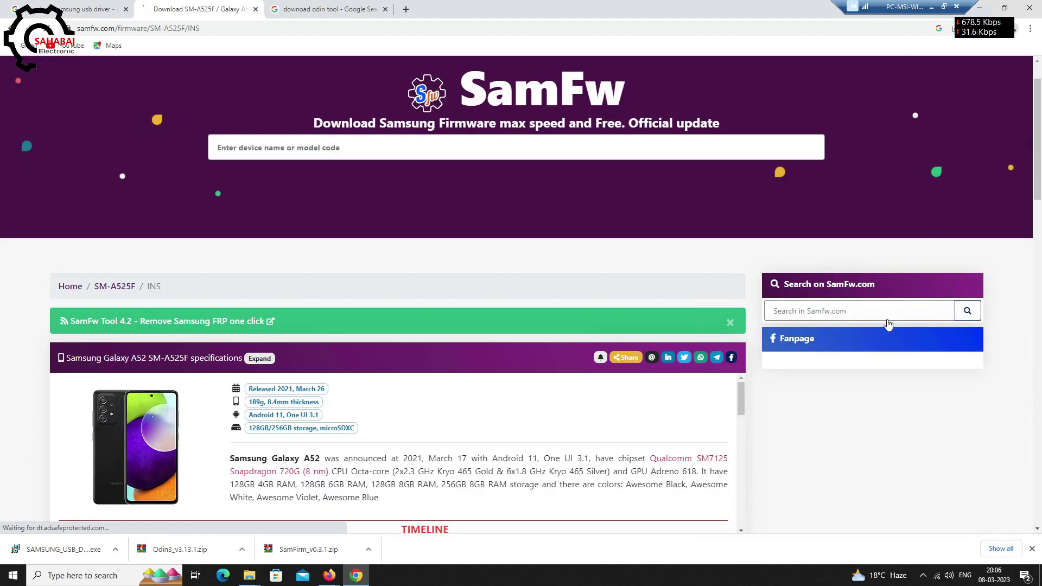
Step: Open the download page of firmware version A525FXXU5DWB6 from the INS firmware list
{"action": "scroll", "coordinate": [933, 340], "scroll_direction": "down", "scroll_amount": 6}
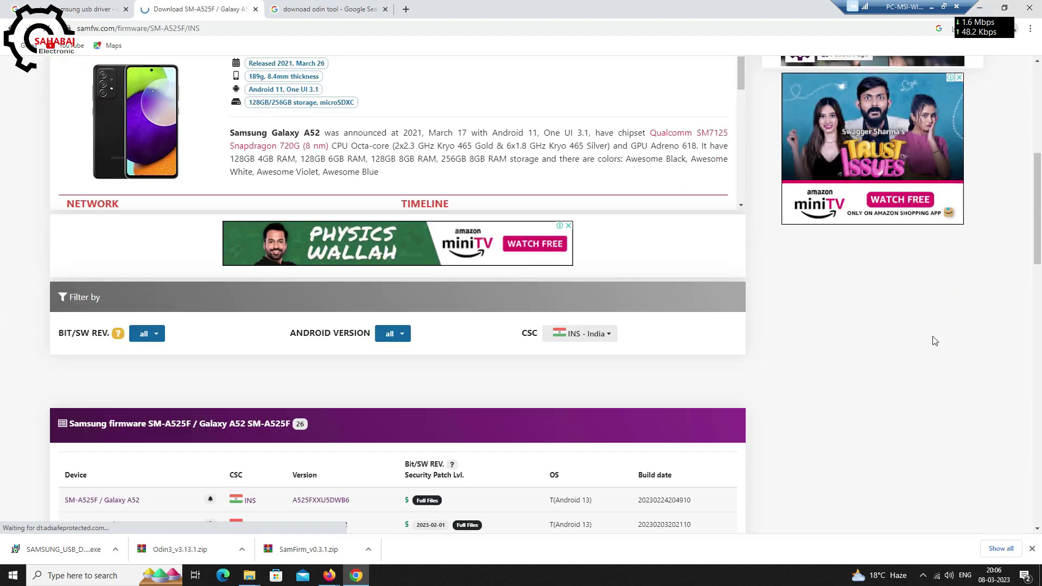
{"action": "scroll", "coordinate": [934, 340], "scroll_direction": "down", "scroll_amount": 1}
{"action": "scroll", "coordinate": [607, 333], "scroll_direction": "down", "scroll_amount": 2}
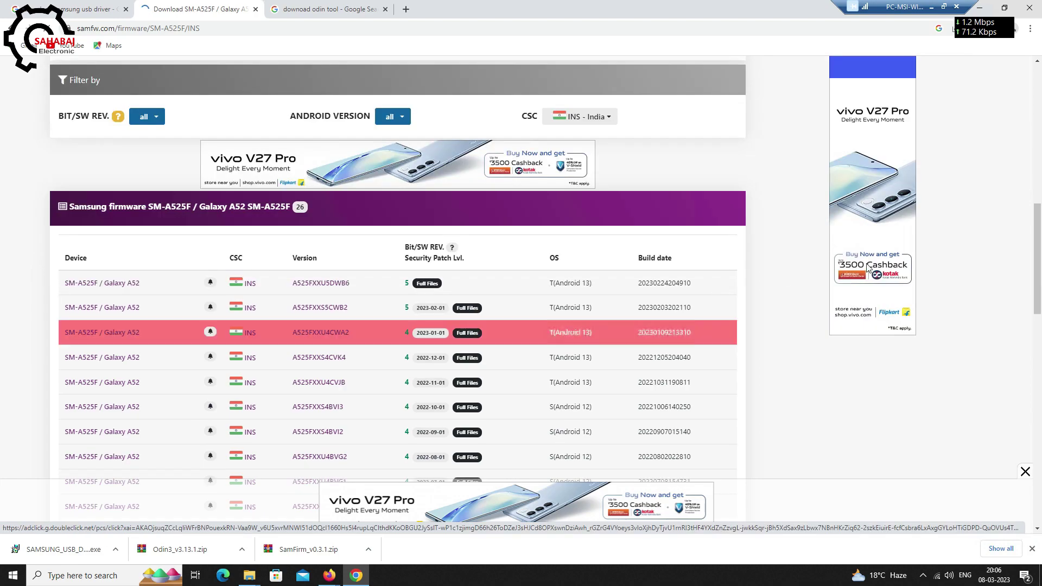
{"action": "left_click", "coordinate": [328, 285]}
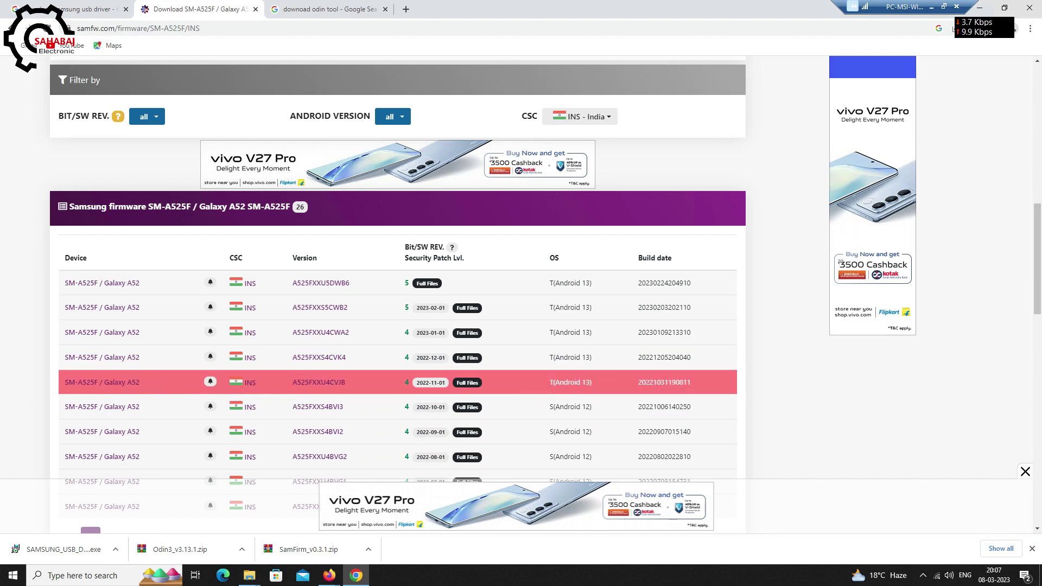
{"action": "left_click", "coordinate": [331, 283]}
Step: Examine the firmware details and the available download options for A525FXXU5DWB6
{"action": "scroll", "coordinate": [619, 302], "scroll_direction": "down", "scroll_amount": 7}
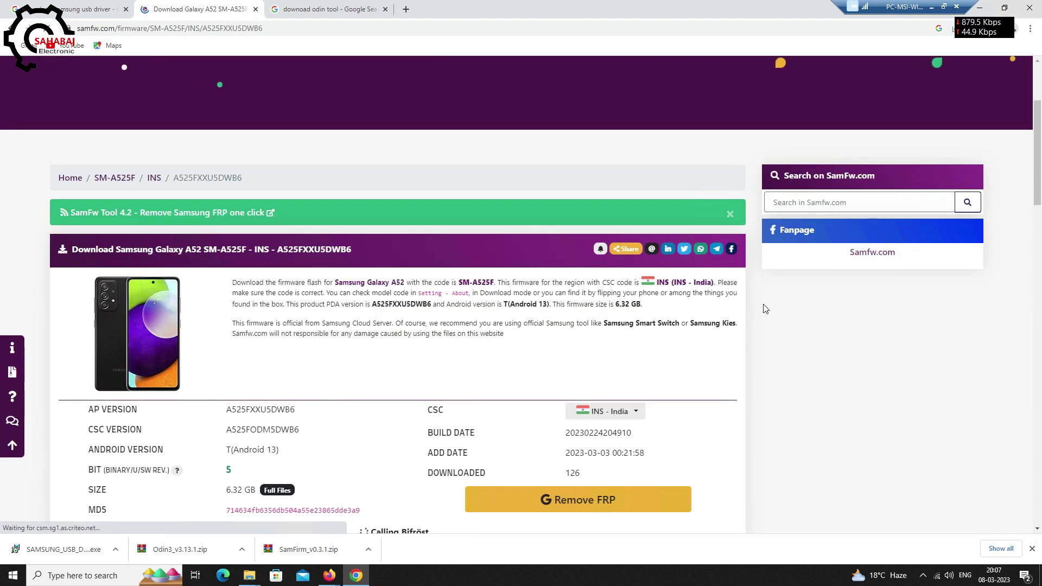
{"action": "scroll", "coordinate": [501, 319], "scroll_direction": "down", "scroll_amount": 1}
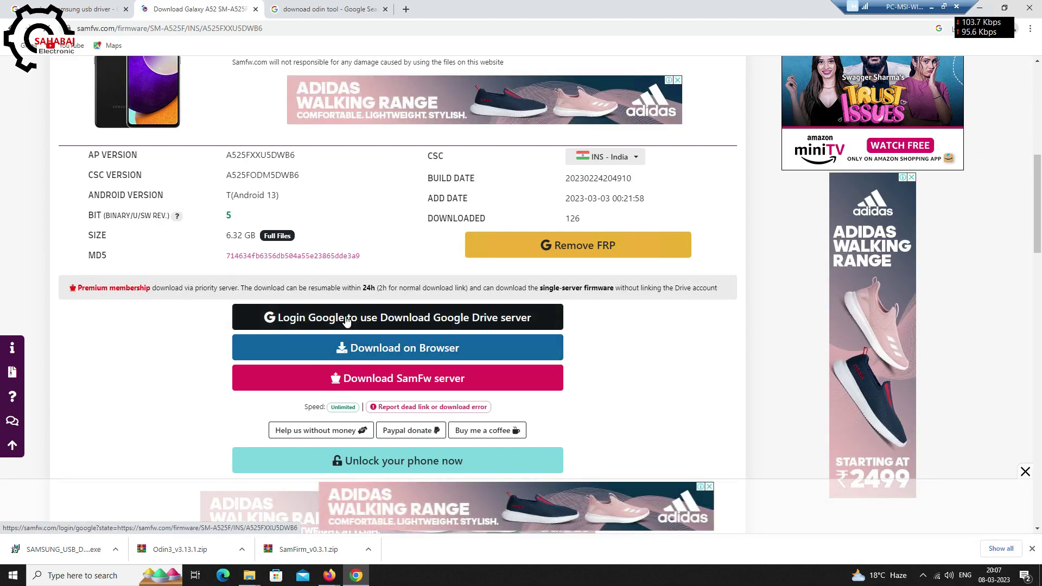
{"action": "left_click", "coordinate": [456, 321]}
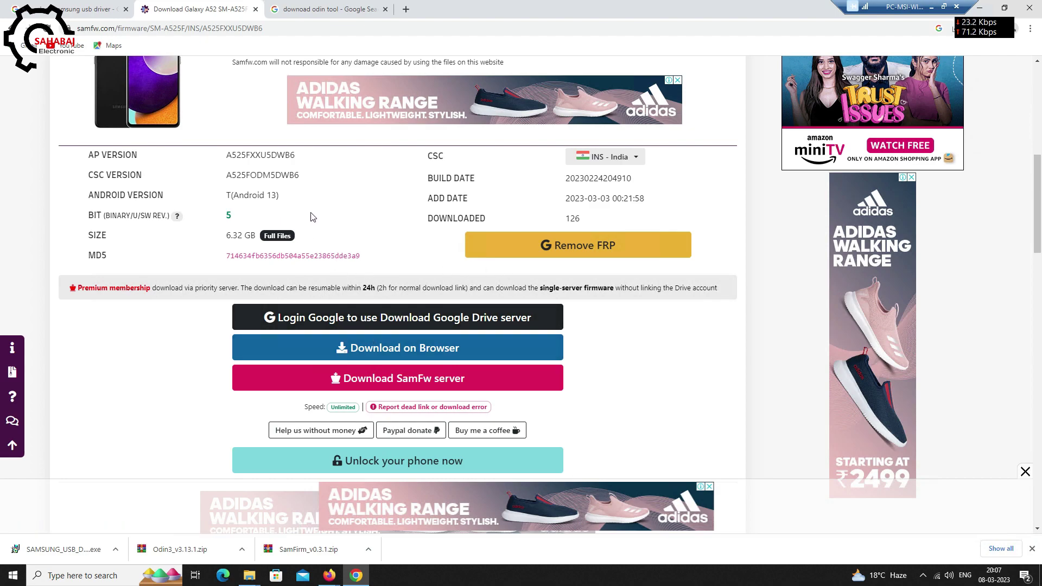
Step: Open the Download Odin 3.13.1 site from the Odin tool search results
{"action": "left_click", "coordinate": [299, 7]}
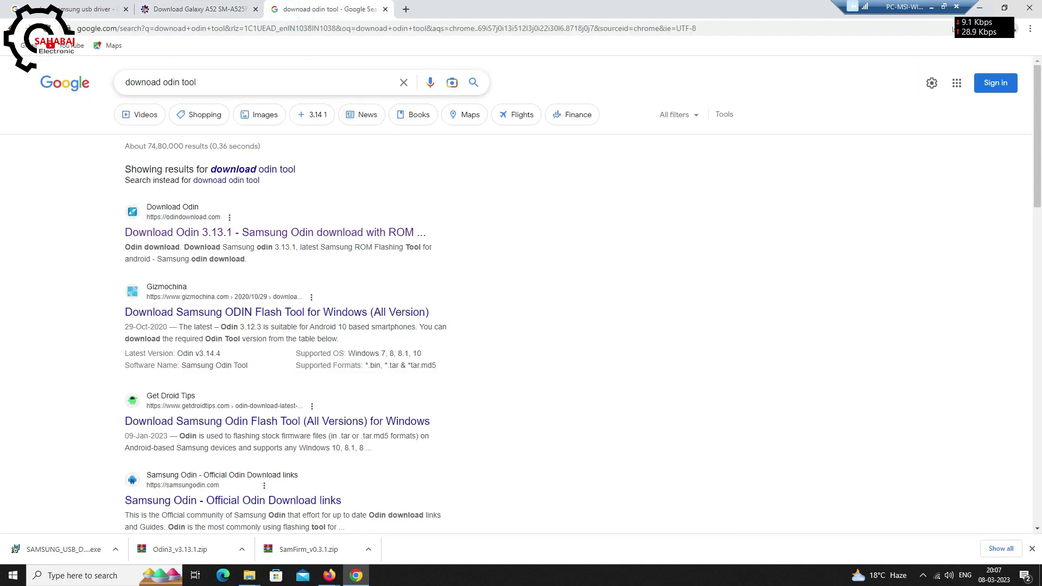
{"action": "left_click_drag", "start_coordinate": [105, 187], "coordinate": [535, 236]}
{"action": "left_click", "coordinate": [534, 236]}
{"action": "left_click", "coordinate": [212, 234]}
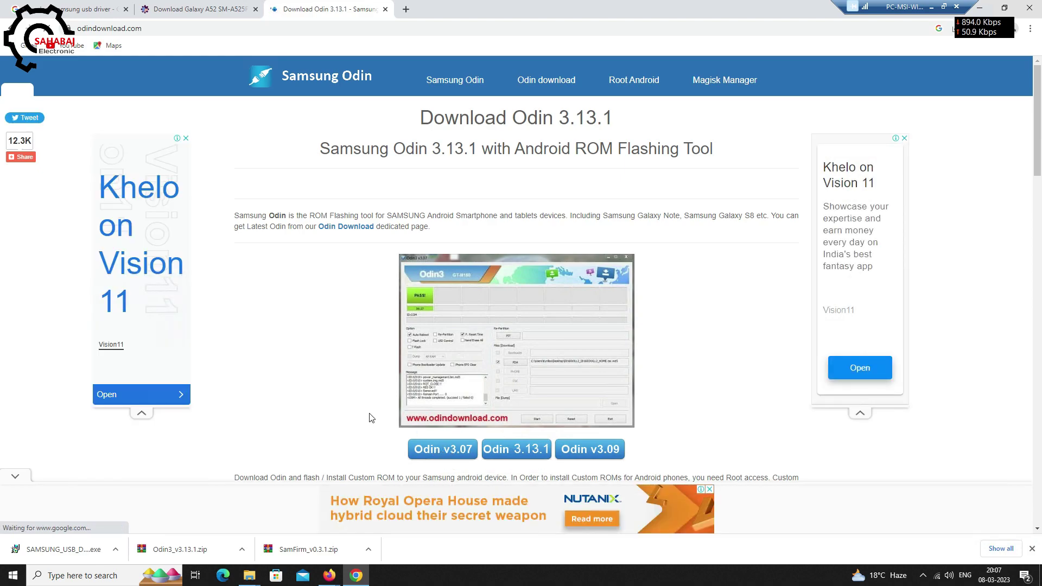
Step: Open Samsung's official Android USB Driver page from the "download samsung usb driver" search results
{"action": "left_click", "coordinate": [39, 4]}
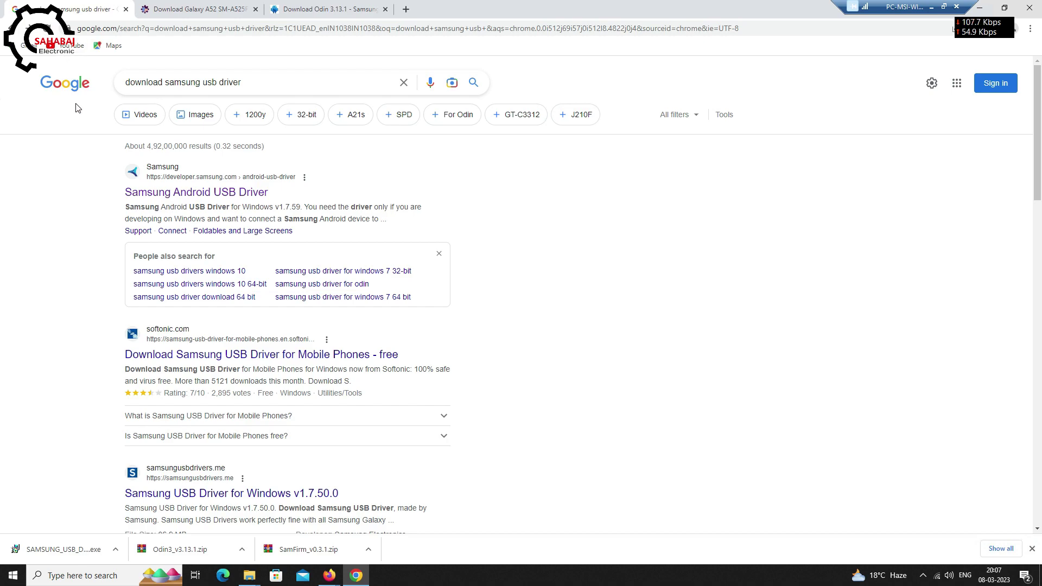
{"action": "left_click", "coordinate": [261, 82]}
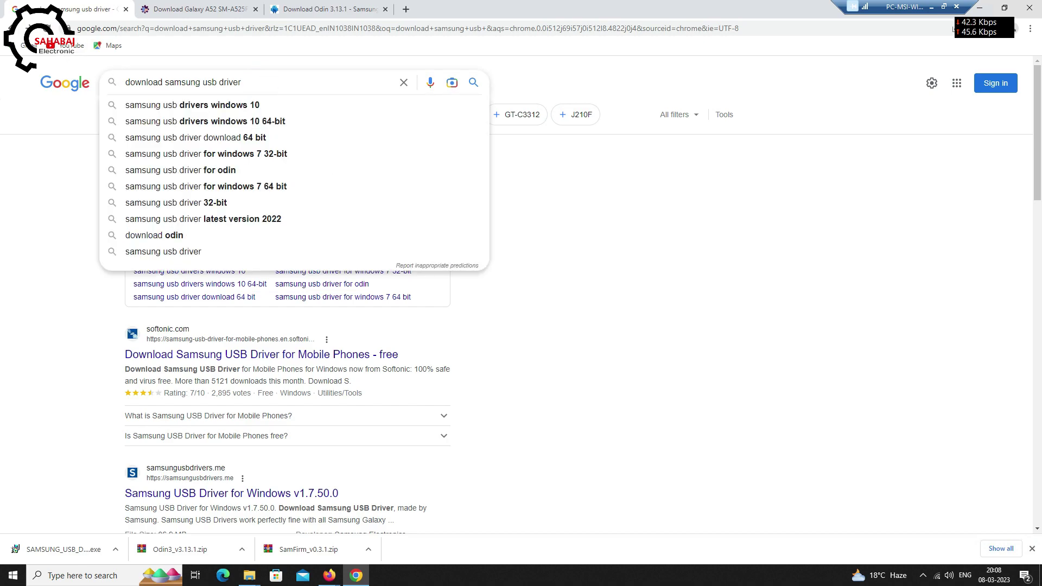
{"action": "left_click", "coordinate": [50, 151]}
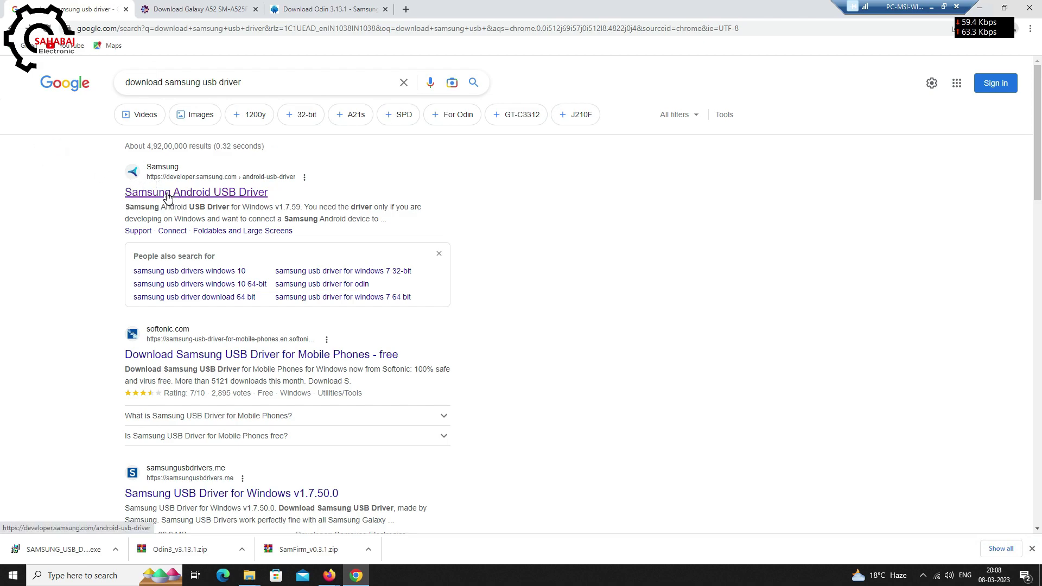
{"action": "left_click", "coordinate": [252, 190]}
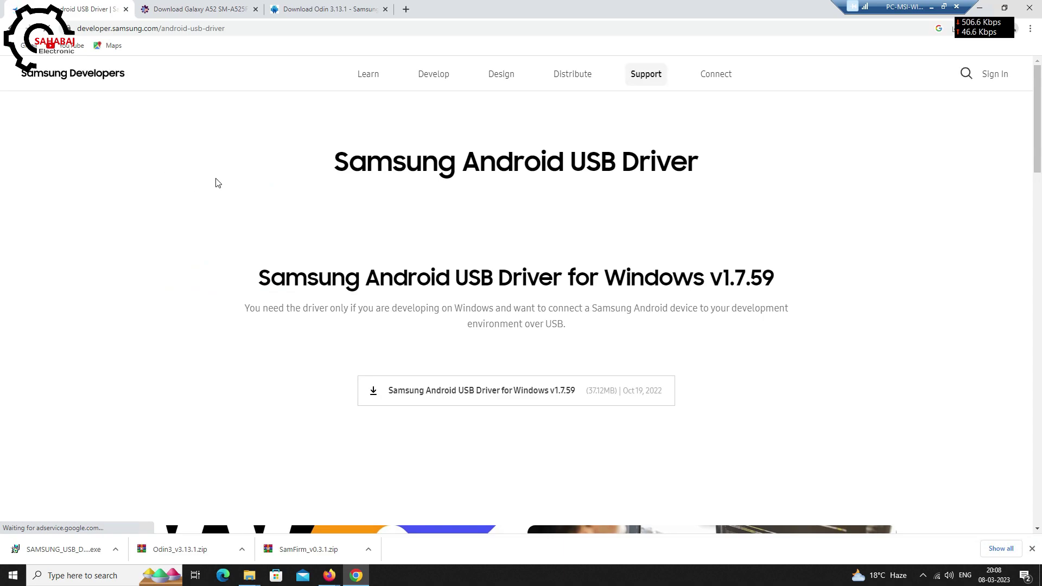
Step: Locate the Samsung Android USB Driver for Windows v1.7.59 download, return to the samsung A52 folder and clear its file selection
{"action": "scroll", "coordinate": [530, 267], "scroll_direction": "down", "scroll_amount": 2}
{"action": "left_click_drag", "start_coordinate": [350, 262], "coordinate": [721, 272]}
{"action": "left_click", "coordinate": [302, 275]}
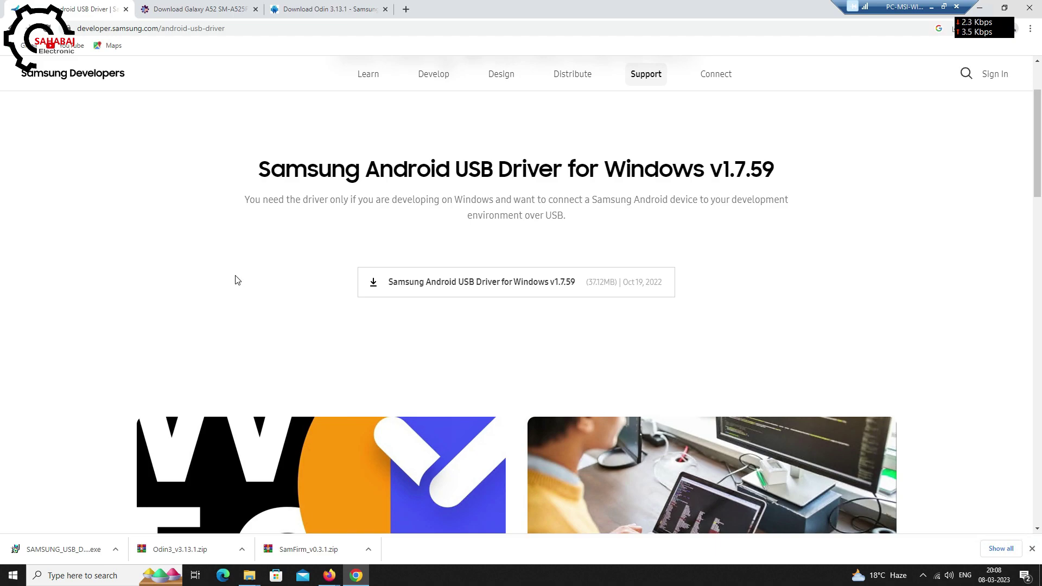
{"action": "scroll", "coordinate": [434, 279], "scroll_direction": "up", "scroll_amount": 1}
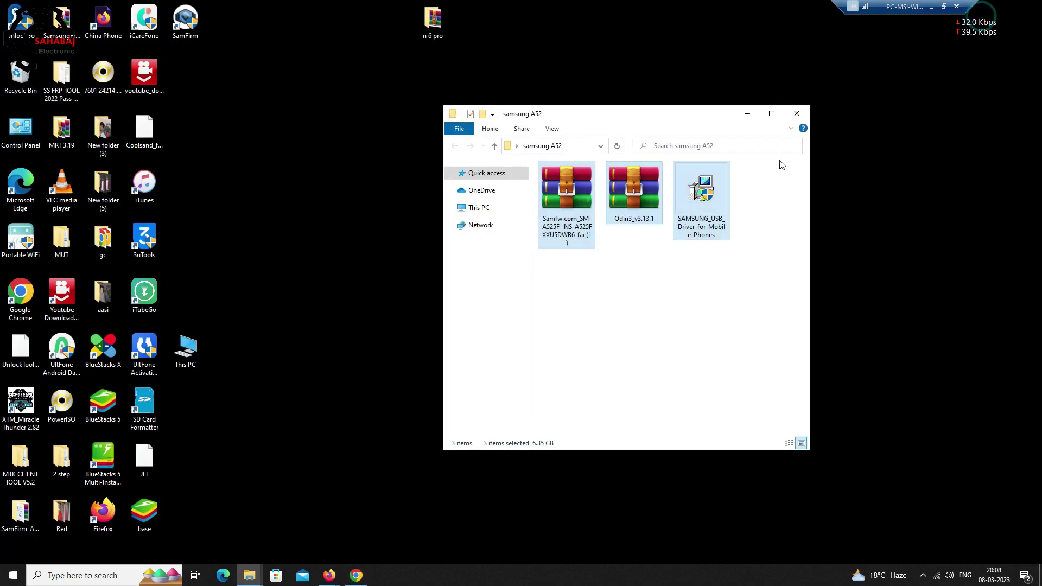
{"action": "left_click", "coordinate": [594, 275]}
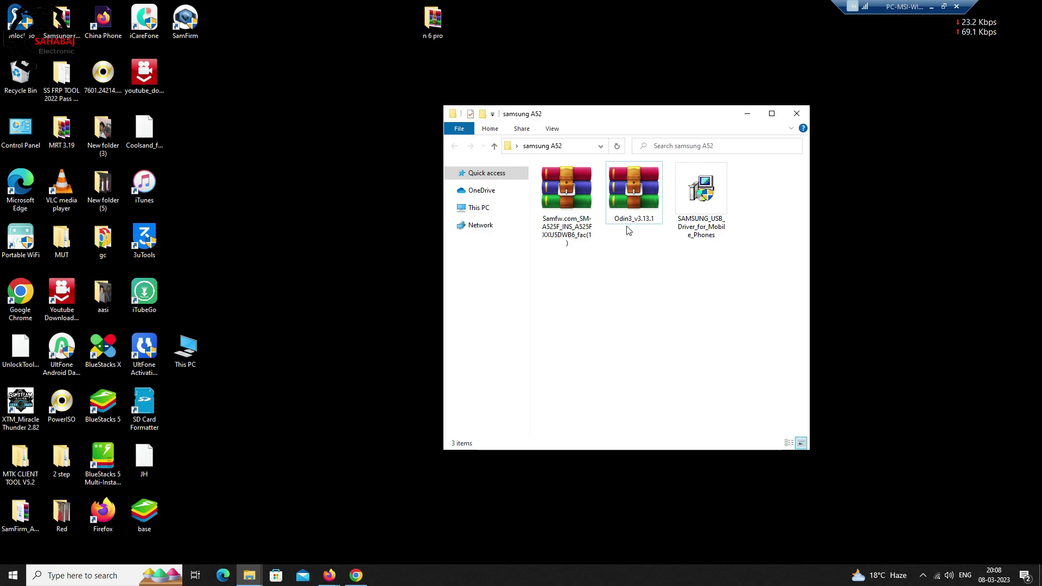
{"action": "left_click", "coordinate": [564, 236]}
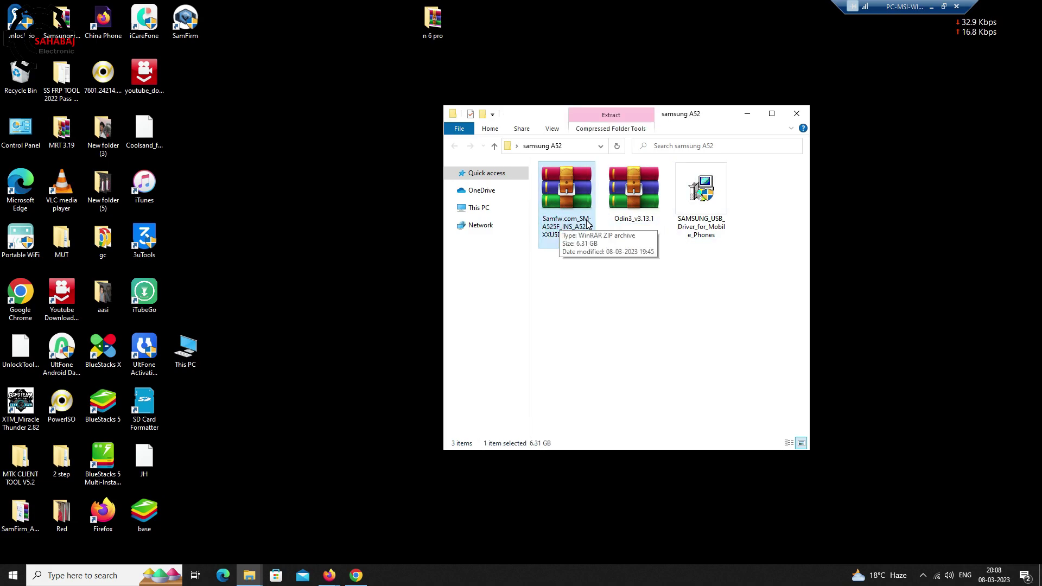
{"action": "left_click", "coordinate": [627, 204]}
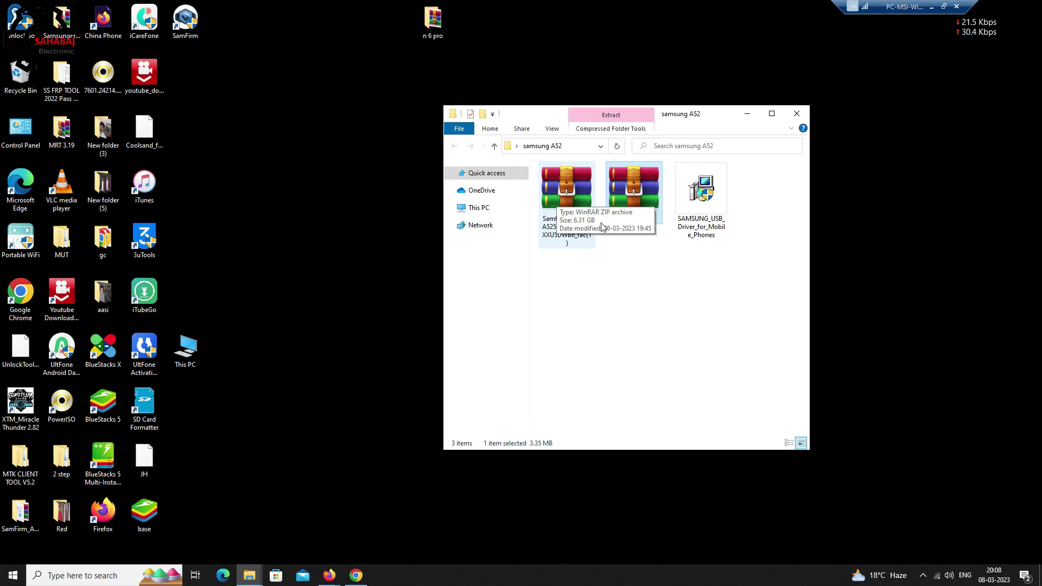
{"action": "left_click_drag", "start_coordinate": [751, 200], "coordinate": [585, 222]}
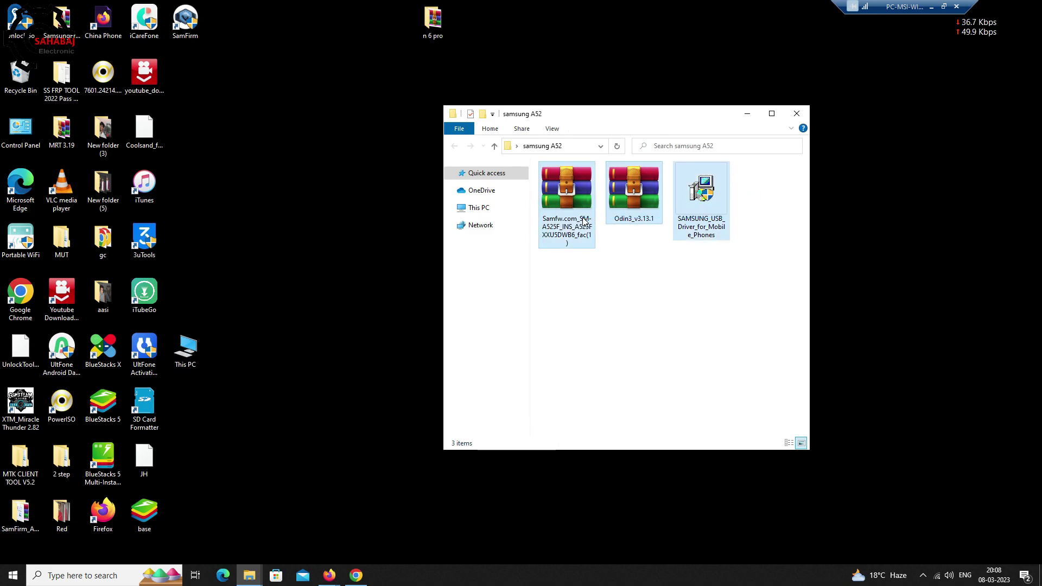
{"action": "left_click", "coordinate": [584, 286]}
Step: Move the samsung A52 folder window aside and extract the Samfw.com_SM-A525F firmware archive into that same folder
{"action": "left_click_drag", "start_coordinate": [700, 117], "coordinate": [996, 117]}
{"action": "left_click_drag", "start_coordinate": [635, 283], "coordinate": [679, 214]}
{"action": "left_click", "coordinate": [678, 214]}
{"action": "left_click_drag", "start_coordinate": [936, 112], "coordinate": [391, 107]}
{"action": "left_click", "coordinate": [324, 193]}
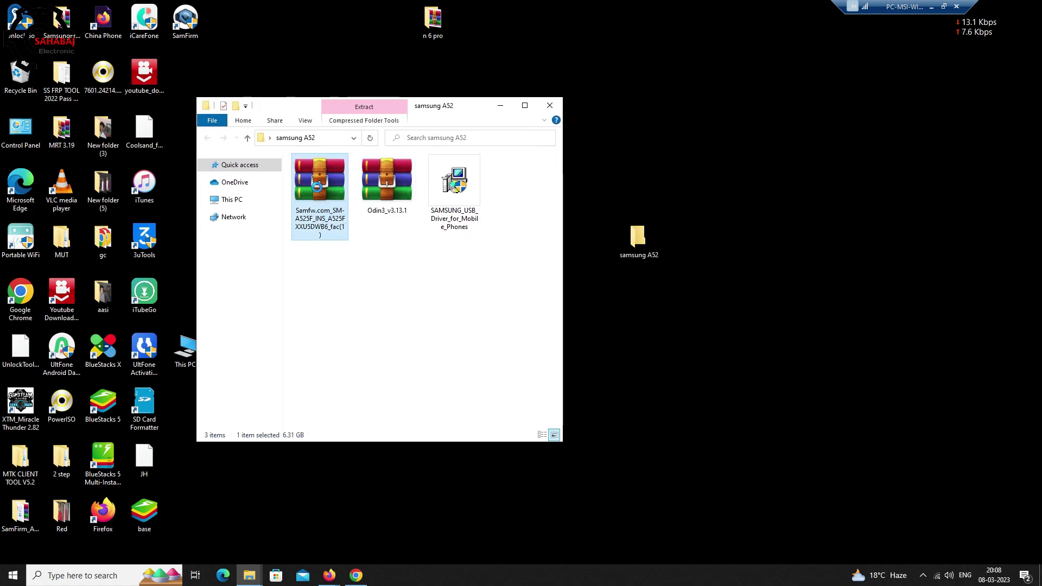
{"action": "right_click", "coordinate": [319, 188]}
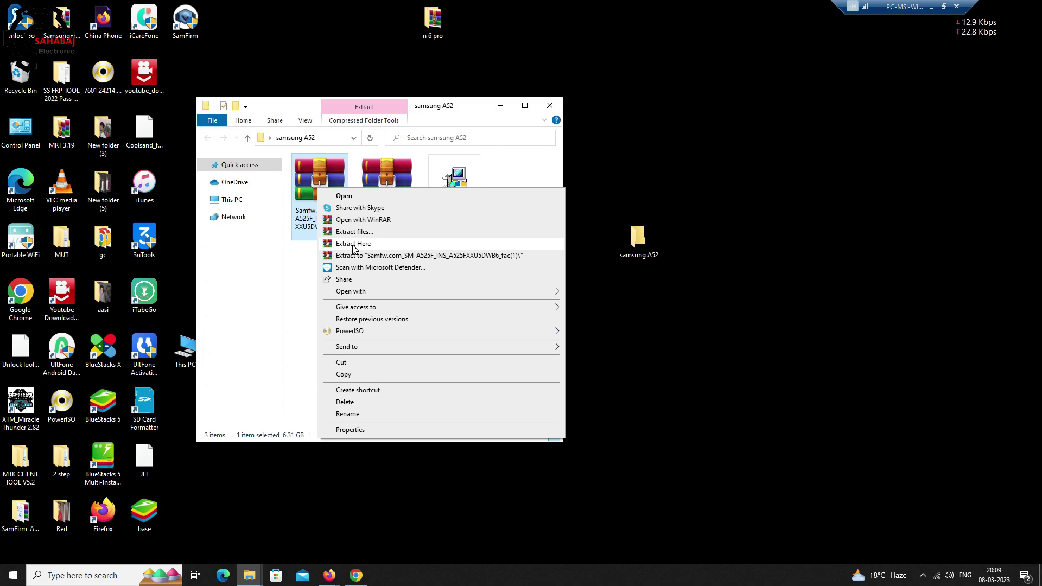
{"action": "left_click", "coordinate": [353, 244]}
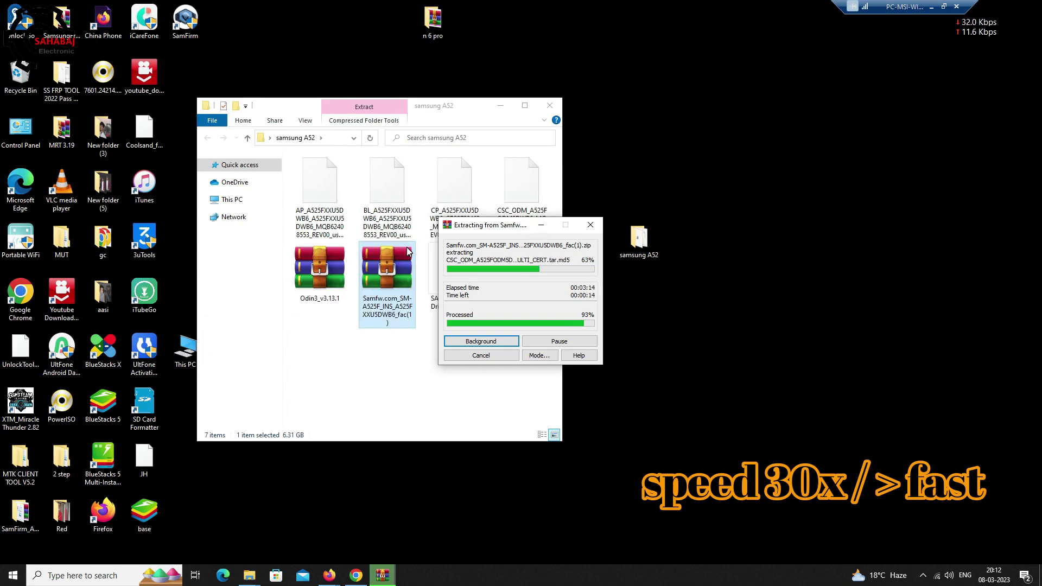
{"action": "left_click", "coordinate": [535, 374]}
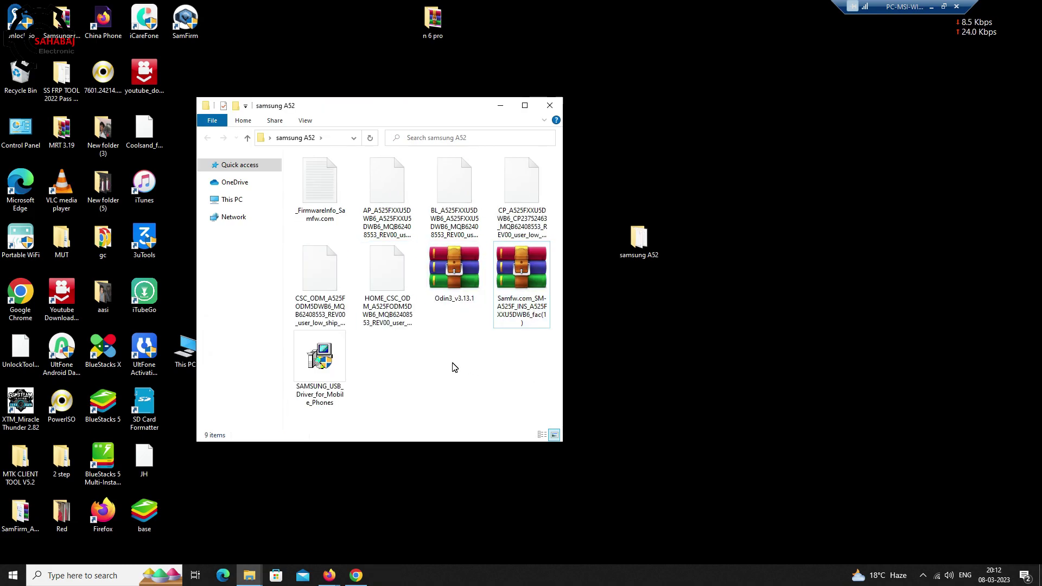
Step: Extract the Odin3_v3.13.1 archive into the samsung A52 folder
{"action": "left_click", "coordinate": [454, 281]}
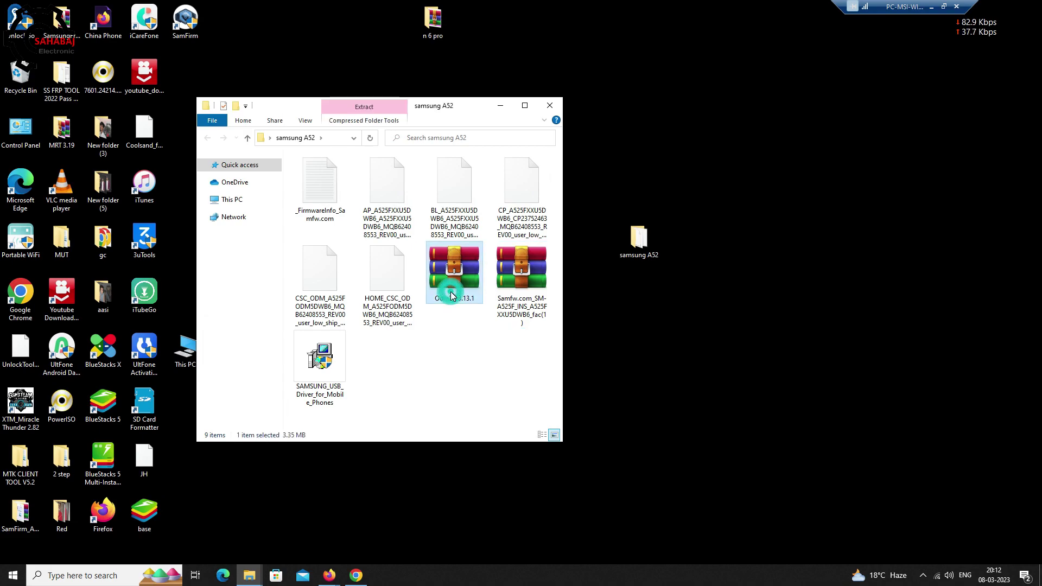
{"action": "double_click", "coordinate": [457, 278]}
{"action": "right_click", "coordinate": [466, 278]}
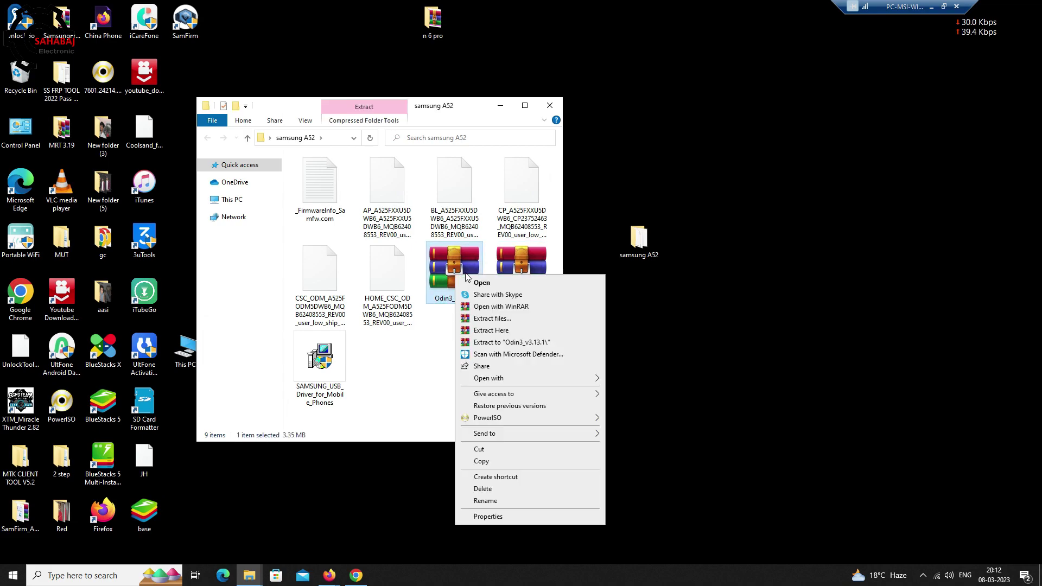
{"action": "left_click", "coordinate": [467, 331]}
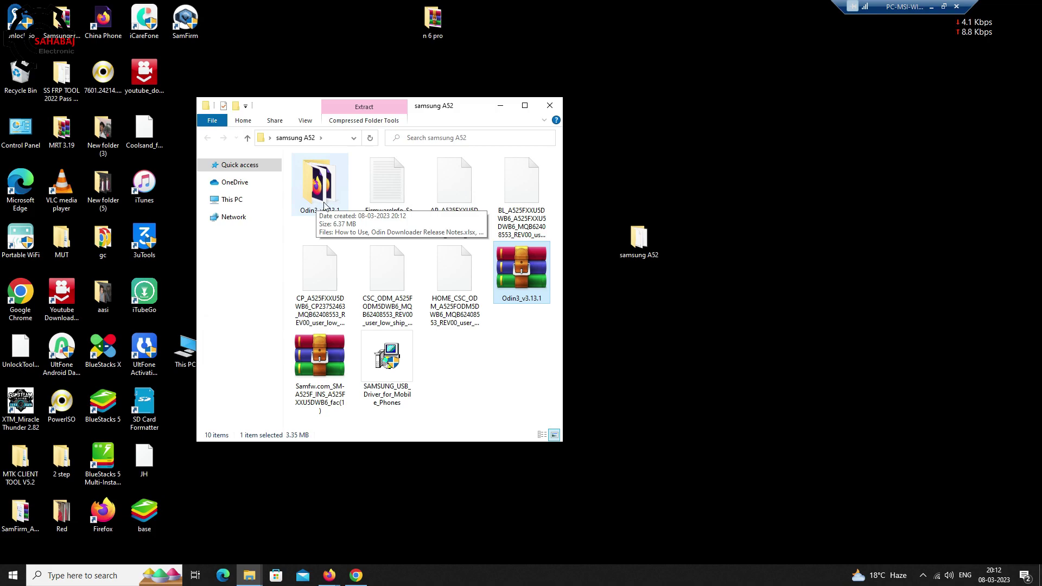
Step: Launch the Odin3 v3.13.1 application from the extracted Odin3_v3.13.1 folder and acknowledge its startup warning
{"action": "left_click", "coordinate": [334, 171]}
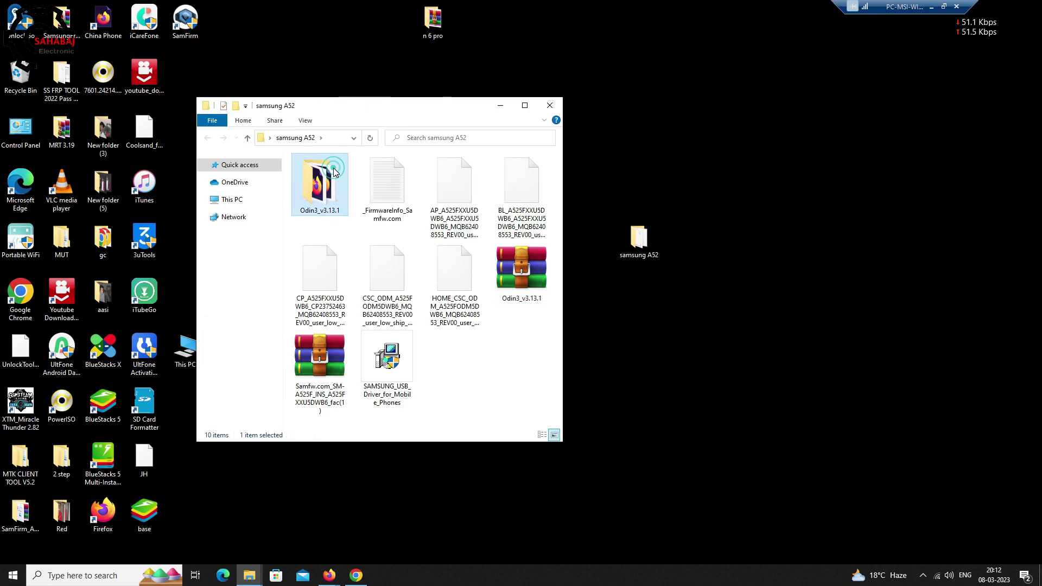
{"action": "double_click", "coordinate": [333, 171]}
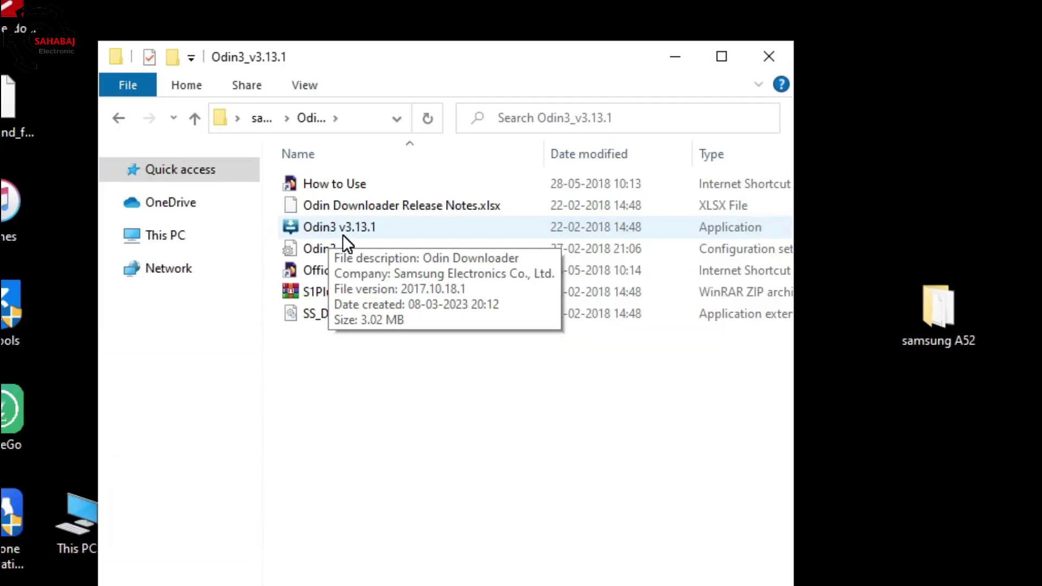
{"action": "left_click", "coordinate": [300, 230]}
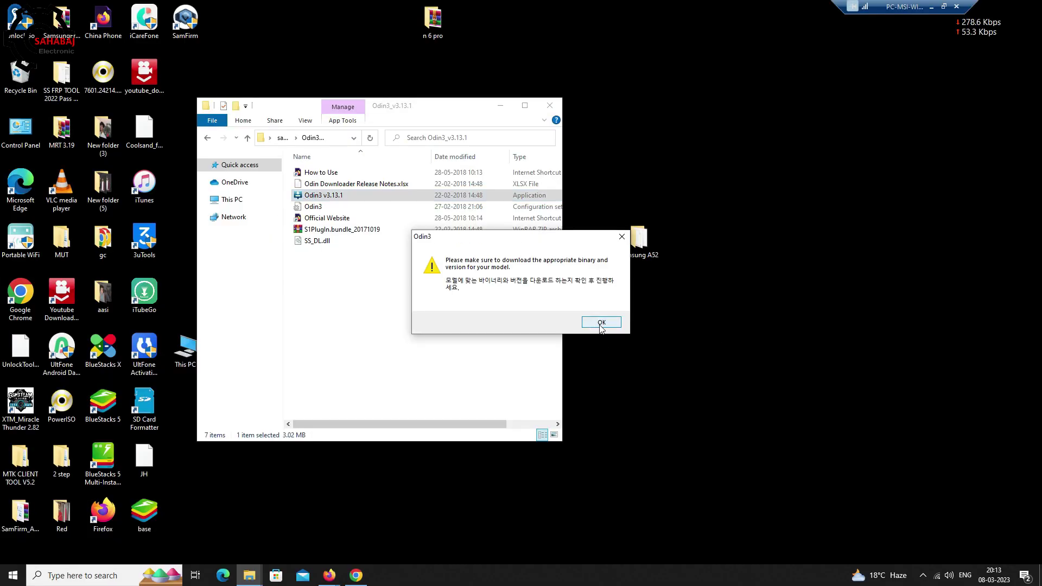
{"action": "left_click", "coordinate": [596, 324]}
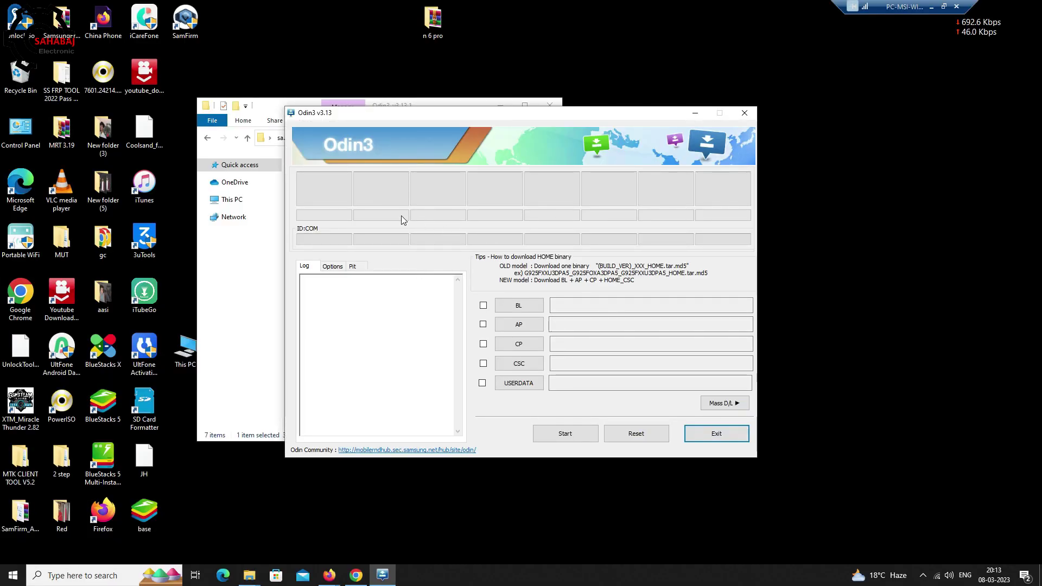
Step: Reopen the samsung A52 folder from the desktop and arrange its window side by side with the Odin3 window
{"action": "left_click_drag", "start_coordinate": [516, 118], "coordinate": [457, 107]}
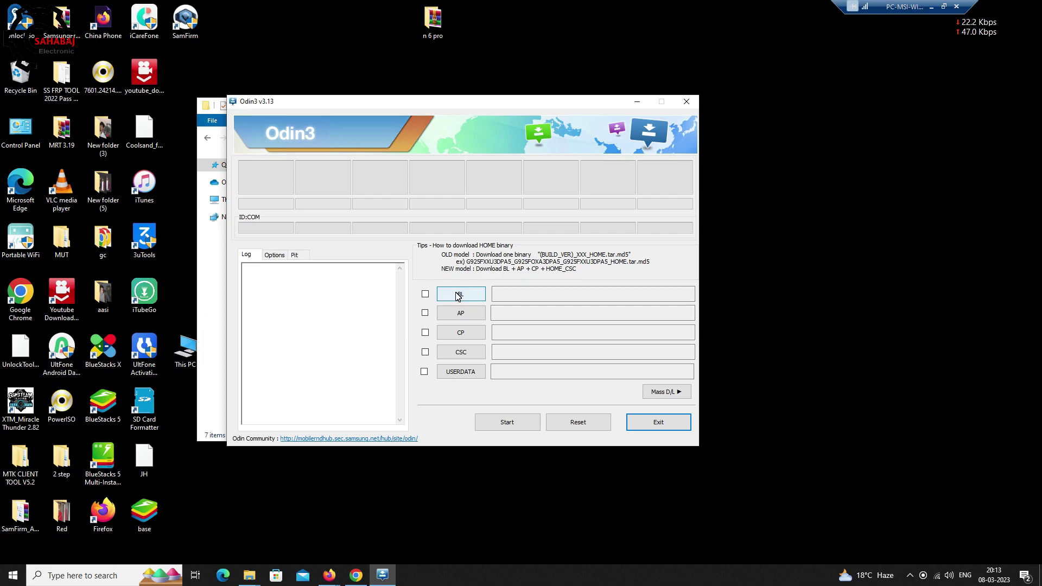
{"action": "left_click_drag", "start_coordinate": [448, 105], "coordinate": [681, 107]}
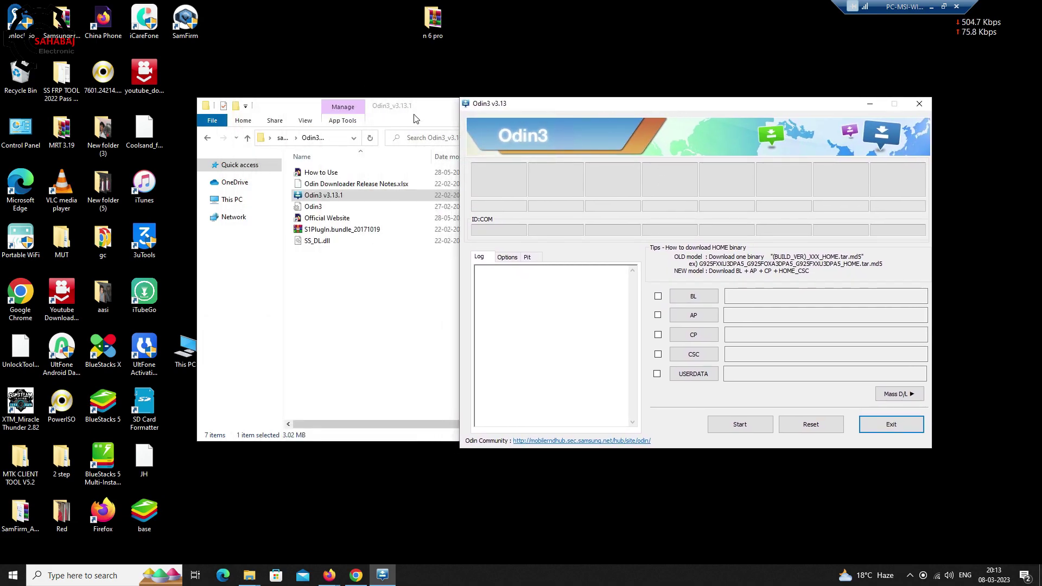
{"action": "left_click_drag", "start_coordinate": [567, 110], "coordinate": [178, 121]}
{"action": "double_click", "coordinate": [661, 247]}
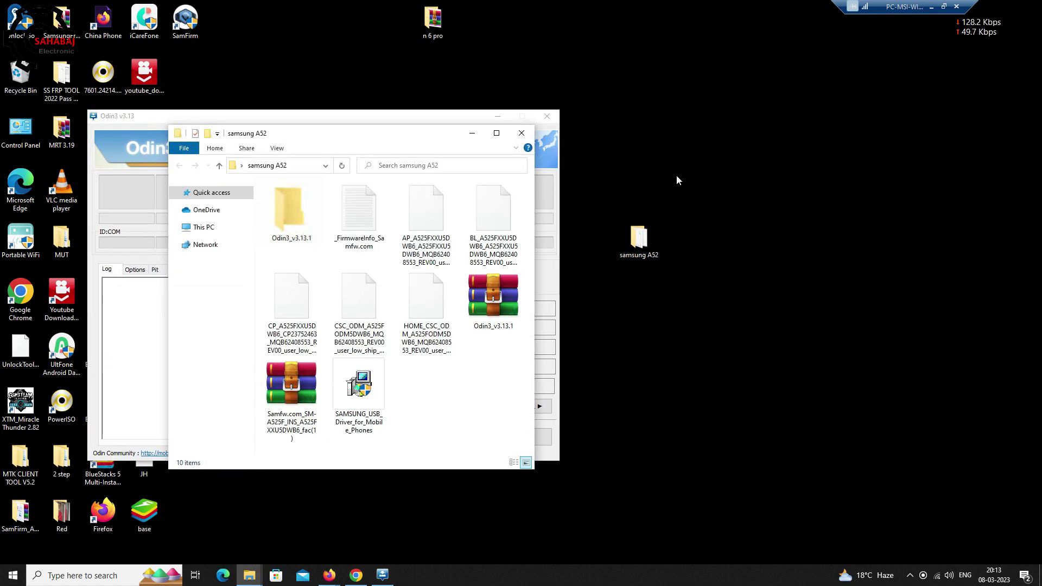
{"action": "left_click_drag", "start_coordinate": [346, 128], "coordinate": [772, 116]}
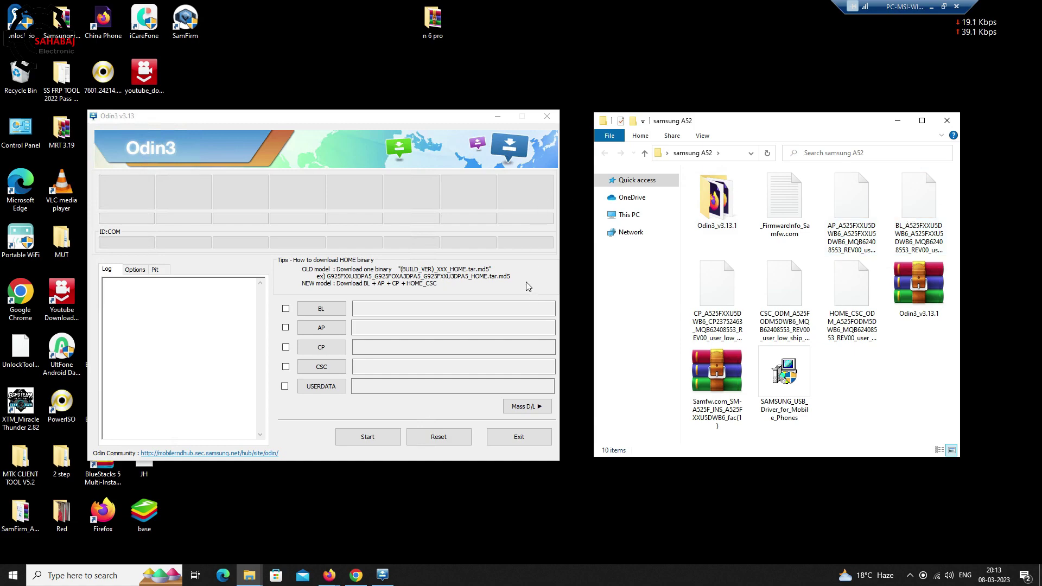
Step: Load the BL_A525FXXU5DWB6 file from the desktop's samsung A52 folder into Odin's BL slot
{"action": "left_click", "coordinate": [322, 308]}
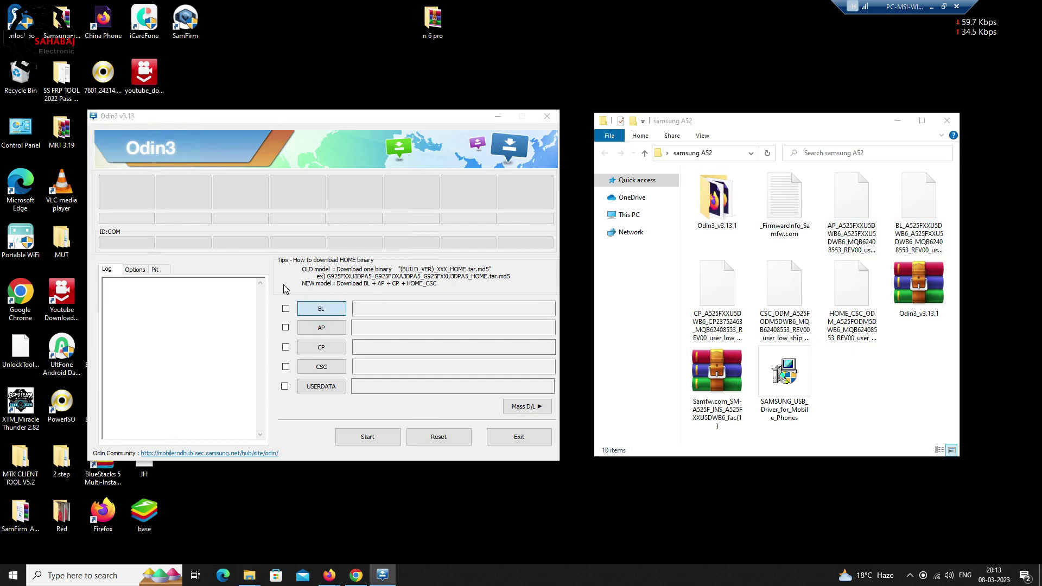
{"action": "left_click", "coordinate": [321, 310]}
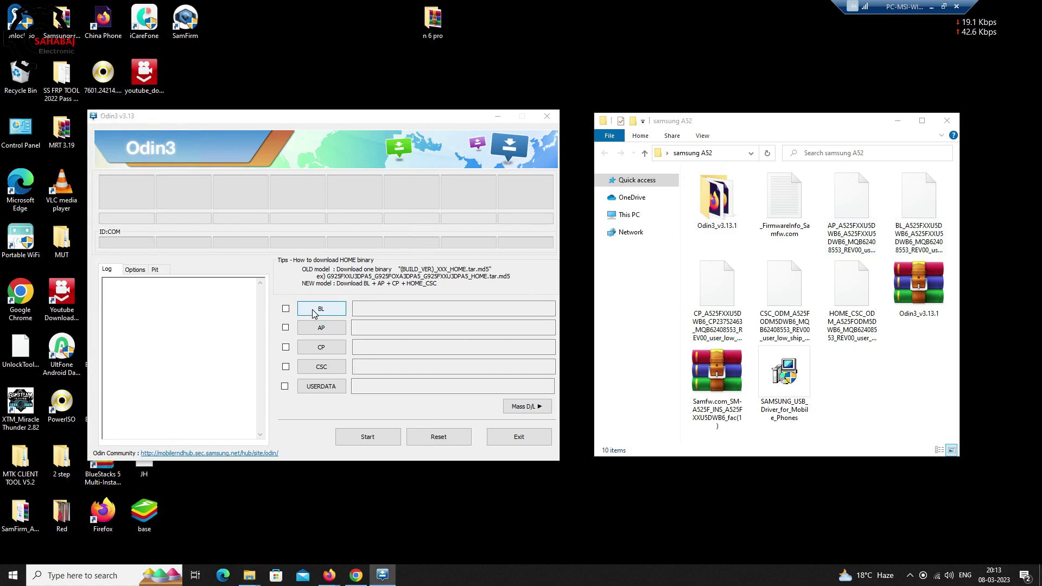
{"action": "left_click", "coordinate": [185, 259]}
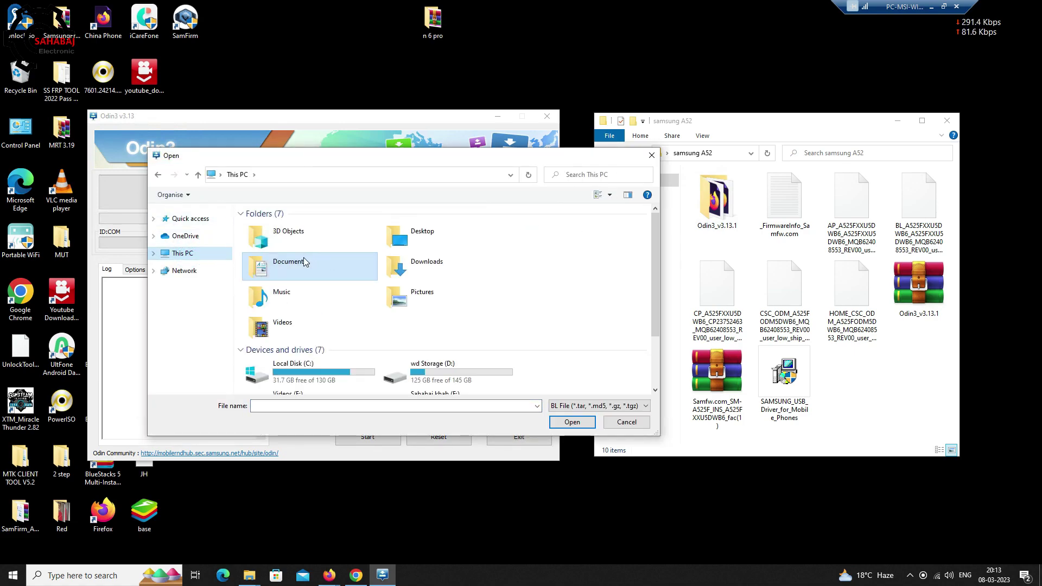
{"action": "double_click", "coordinate": [426, 244]}
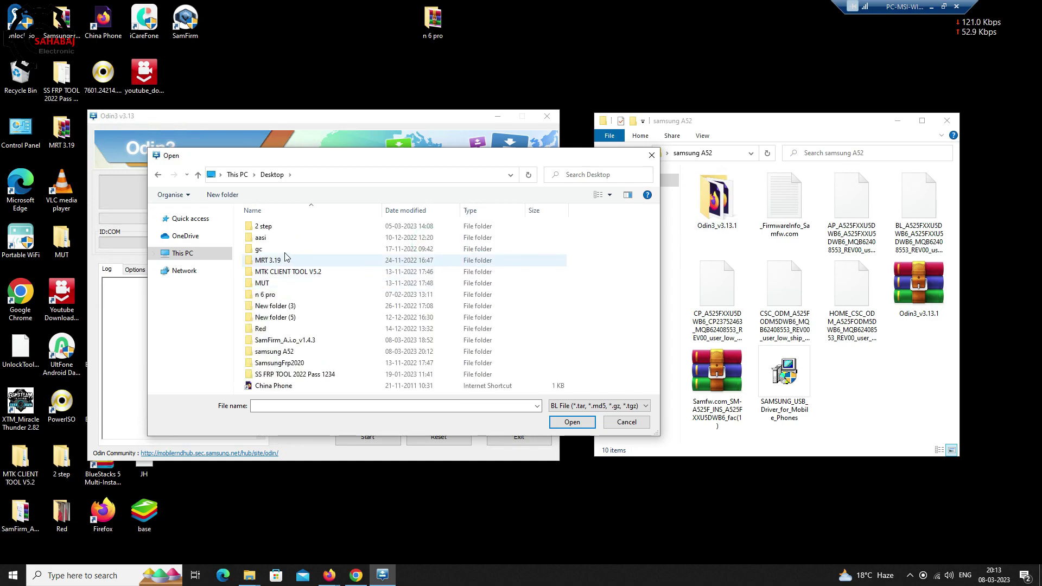
{"action": "key", "text": "a"}
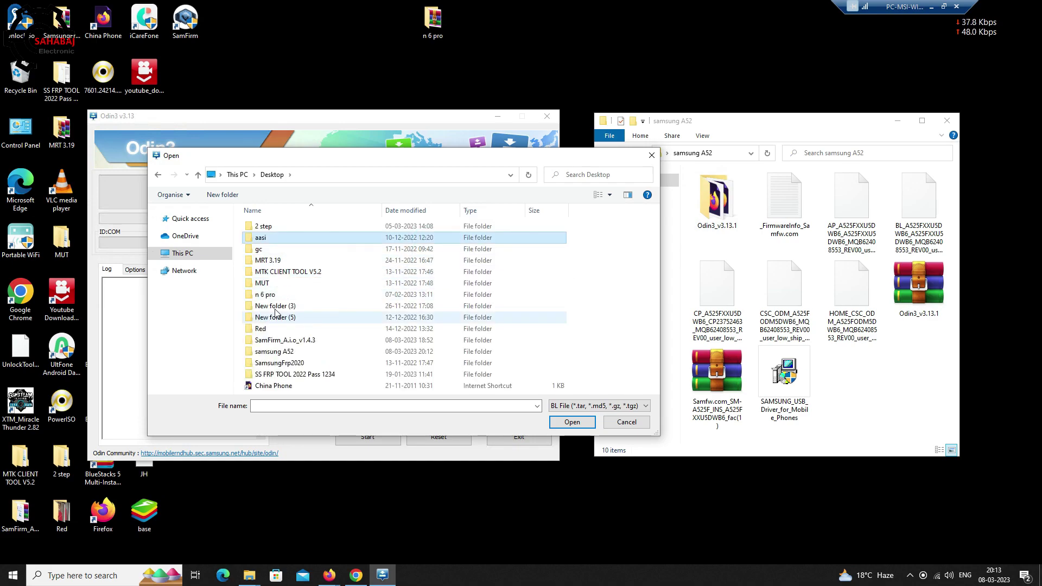
{"action": "double_click", "coordinate": [271, 352]}
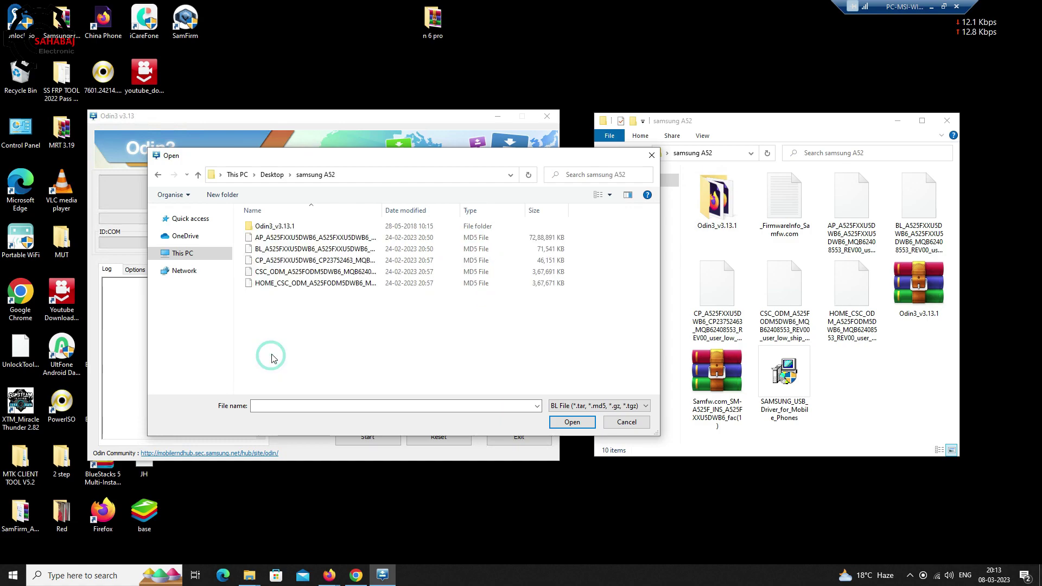
{"action": "double_click", "coordinate": [282, 251]}
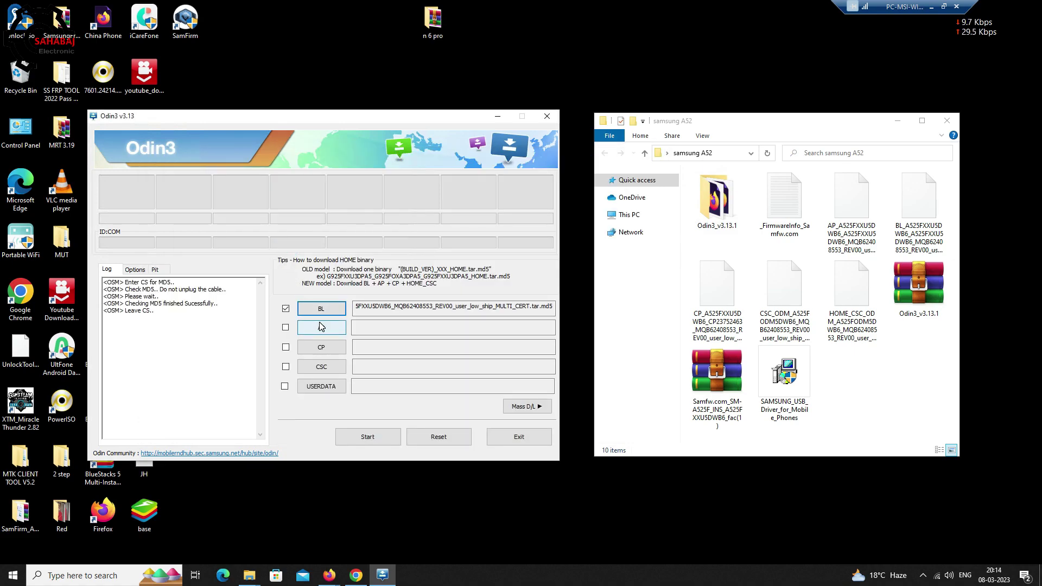
Step: Load the AP_A525FXXU5DWB6 firmware file into Odin's AP slot and reposition the Odin window
{"action": "left_click", "coordinate": [307, 332]}
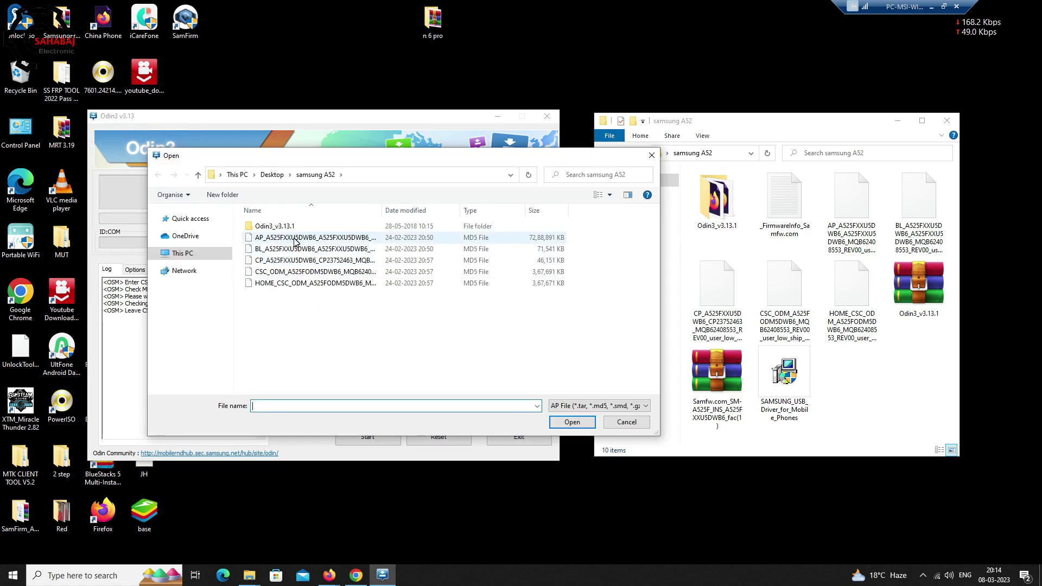
{"action": "double_click", "coordinate": [292, 240]}
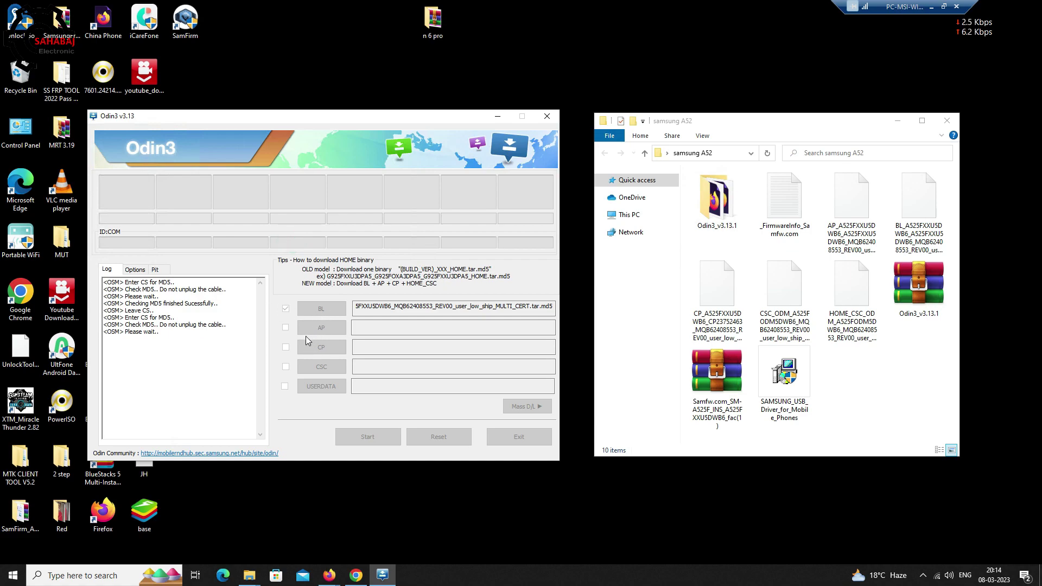
{"action": "left_click", "coordinate": [947, 121]}
{"action": "left_click_drag", "start_coordinate": [271, 116], "coordinate": [677, 118]}
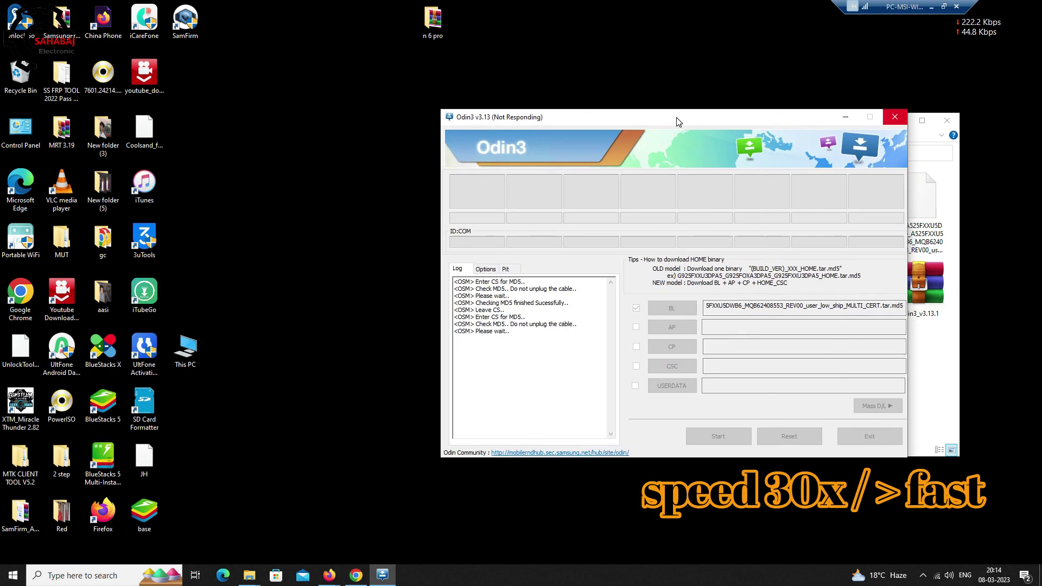
{"action": "left_click", "coordinate": [249, 575]}
{"action": "mouse_move", "coordinate": [542, 118]}
{"action": "left_mouse_down"}
{"action": "mouse_move", "coordinate": [260, 109]}
{"action": "mouse_move", "coordinate": [532, 114]}
{"action": "left_mouse_up"}
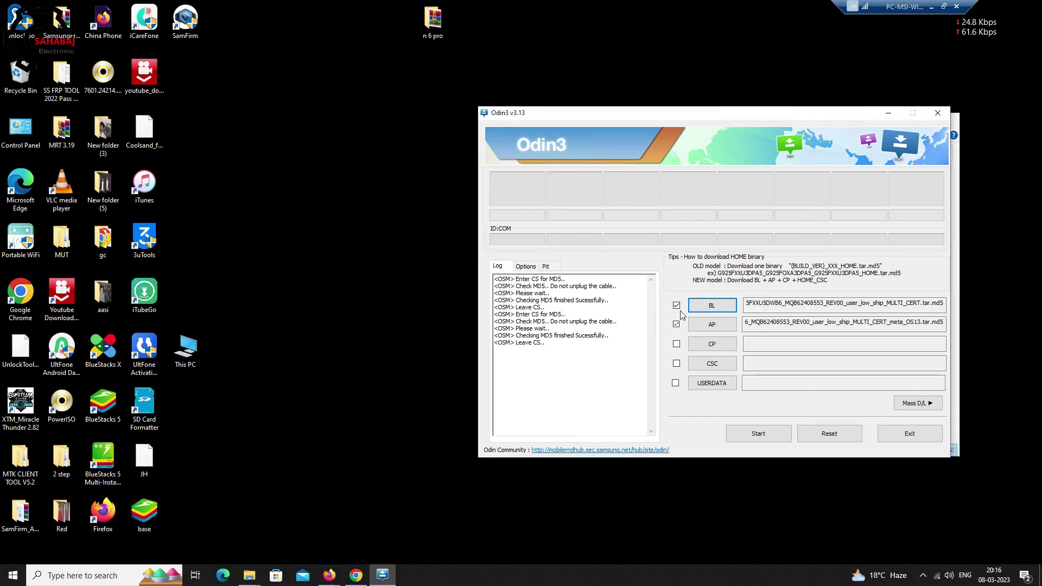
Step: Load the CP_A525FXXU5DWB6 file into Odin's CP slot and the CSC_ODM_A525FODM5DWB6 file into the CSC slot
{"action": "left_click", "coordinate": [724, 348]}
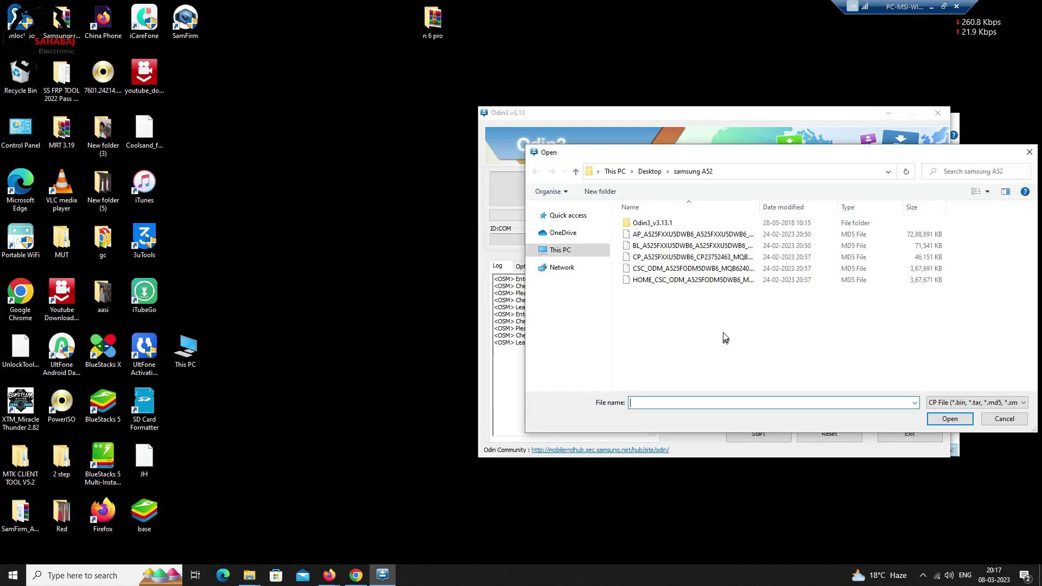
{"action": "double_click", "coordinate": [673, 257]}
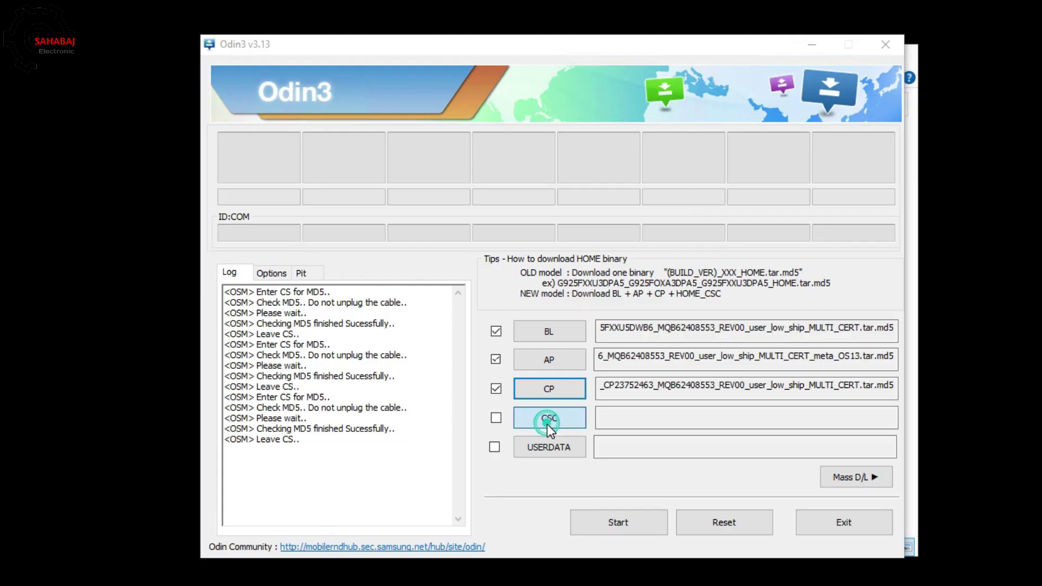
{"action": "left_click", "coordinate": [548, 425]}
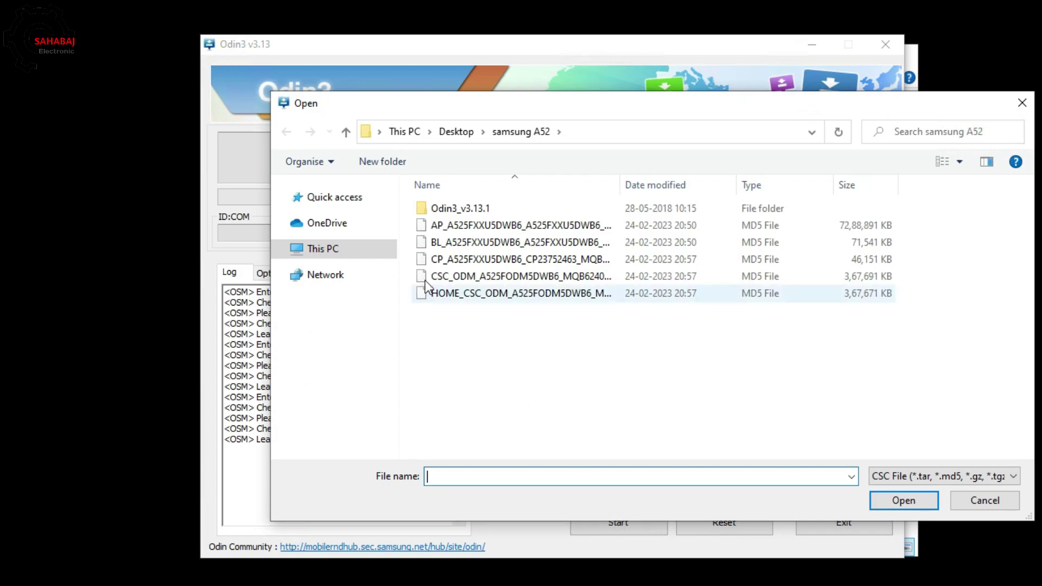
{"action": "double_click", "coordinate": [460, 278]}
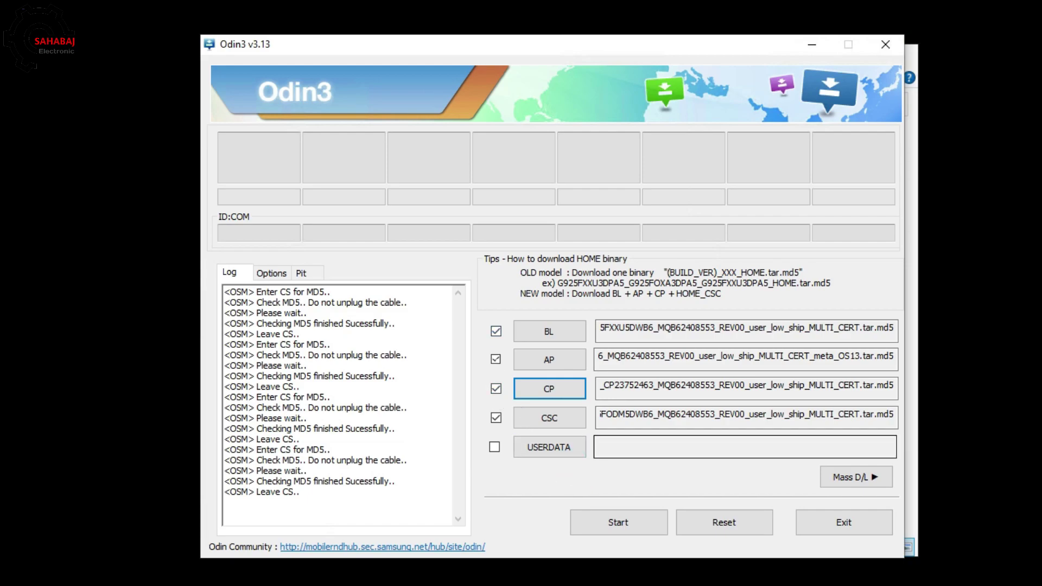
{"action": "left_click", "coordinate": [651, 482]}
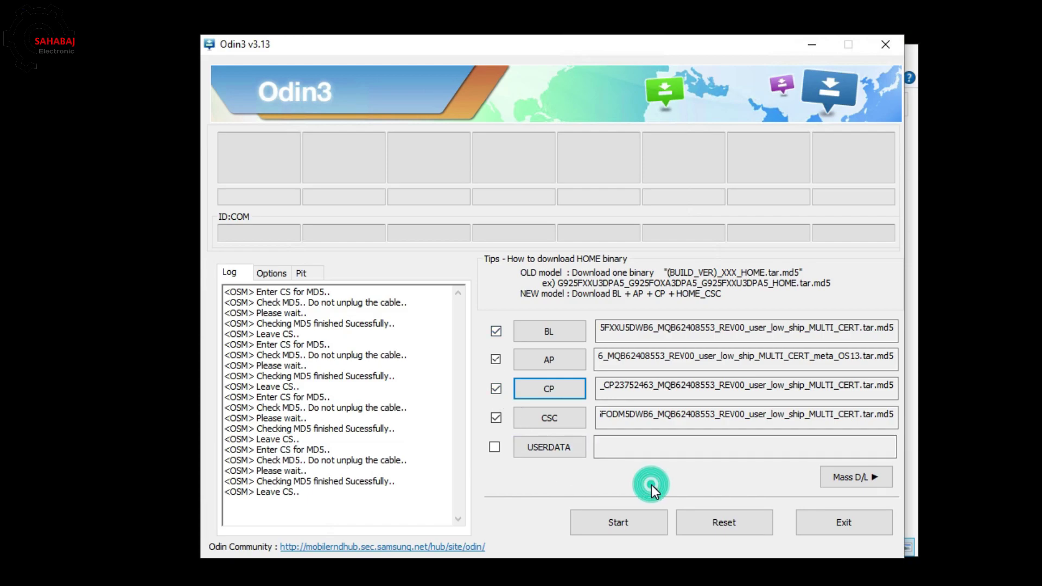